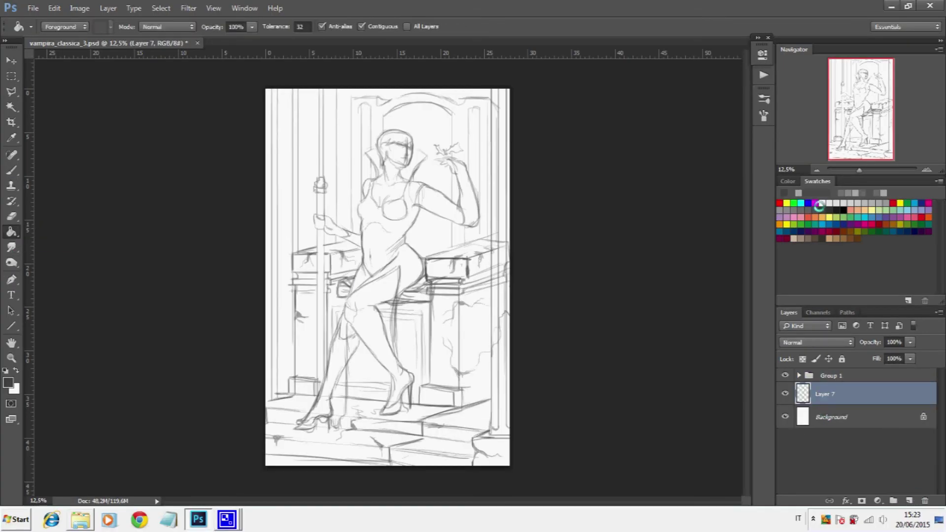
- Fill Layer 7 beneath the vampire throne sketch with flat mid grey
key(alt+BackSpace)
- On a new layer, block dark grey shadows on the face, arm, leg, staff, block and pillar
key(b)
right_click(423, 211)
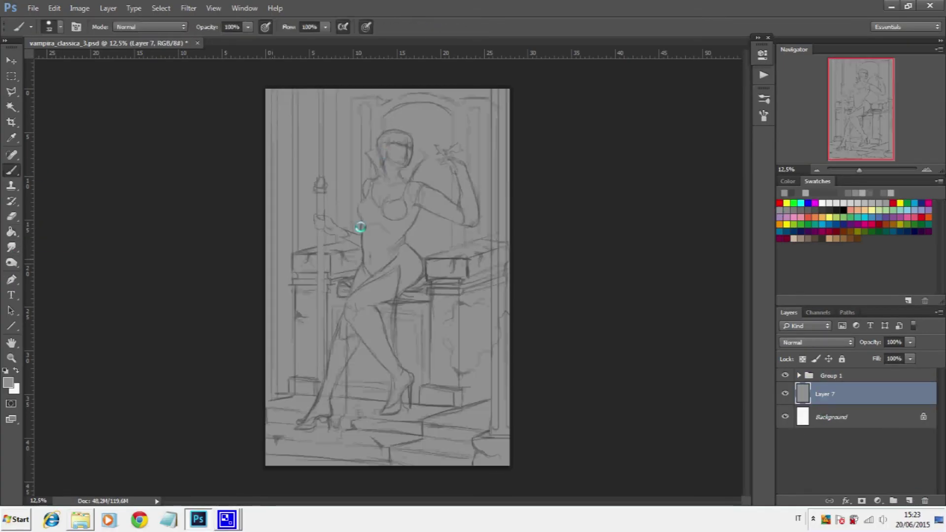
key(Escape)
key(ctrl+shift+alt+n)
drag(388, 165, 391, 189)
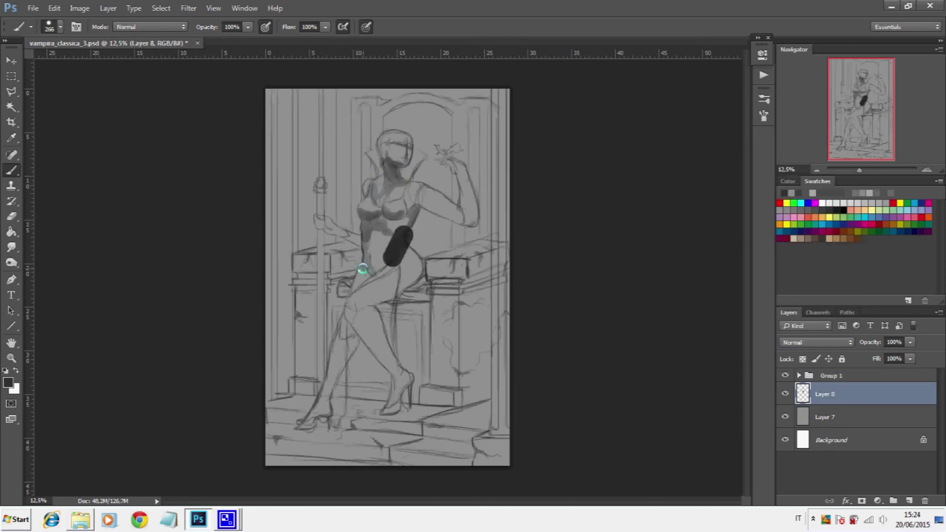
mouse_move(326, 233)
mouse_down()
mouse_move(323, 340)
mouse_move(395, 281)
mouse_move(393, 393)
mouse_move(336, 366)
mouse_move(303, 429)
mouse_up()
right_click(390, 201)
key(Return)
mouse_move(309, 369)
mouse_down()
mouse_move(309, 270)
mouse_move(344, 288)
mouse_move(317, 380)
mouse_move(431, 433)
mouse_move(437, 407)
mouse_move(285, 101)
mouse_move(285, 382)
mouse_move(363, 126)
mouse_move(386, 129)
mouse_move(419, 282)
mouse_move(454, 255)
mouse_move(448, 113)
mouse_up()
- On another new layer, darken the right pillar and add light strokes on the arm and block top
key(ctrl+shift+alt+n)
right_click(464, 186)
drag(581, 201, 492, 201)
key(Return)
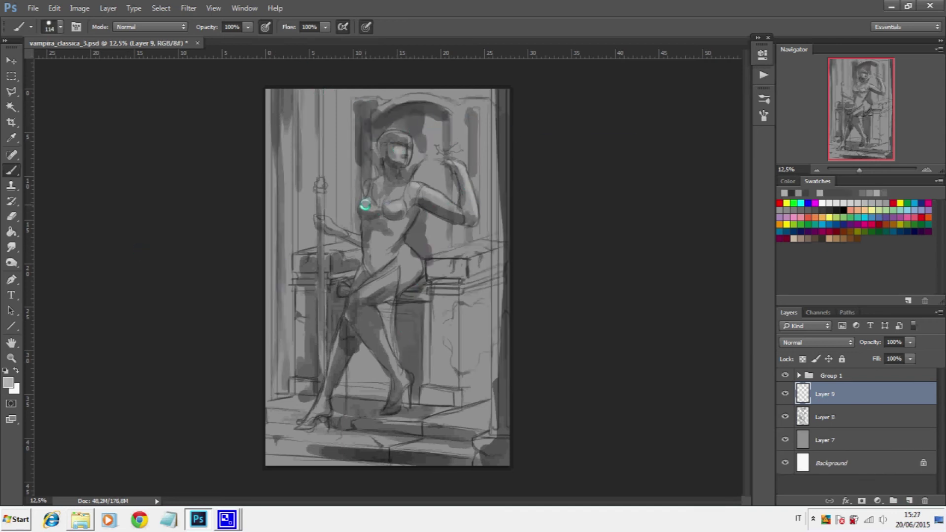
drag(322, 219, 350, 231)
drag(433, 261, 498, 242)
- Paint a dark shadow under the block on Layer 8, then light strokes on the arch and left pillar
key(alt+bracketleft)
alt+click(439, 281)
key(bracketright)
key(bracketright)
mouse_move(443, 261)
mouse_down()
mouse_move(441, 291)
mouse_move(477, 423)
mouse_up()
key(alt+bracketright)
alt+click(486, 98)
mouse_move(486, 99)
mouse_down()
mouse_move(313, 74)
mouse_move(331, 164)
mouse_move(285, 450)
mouse_move(298, 355)
mouse_up()
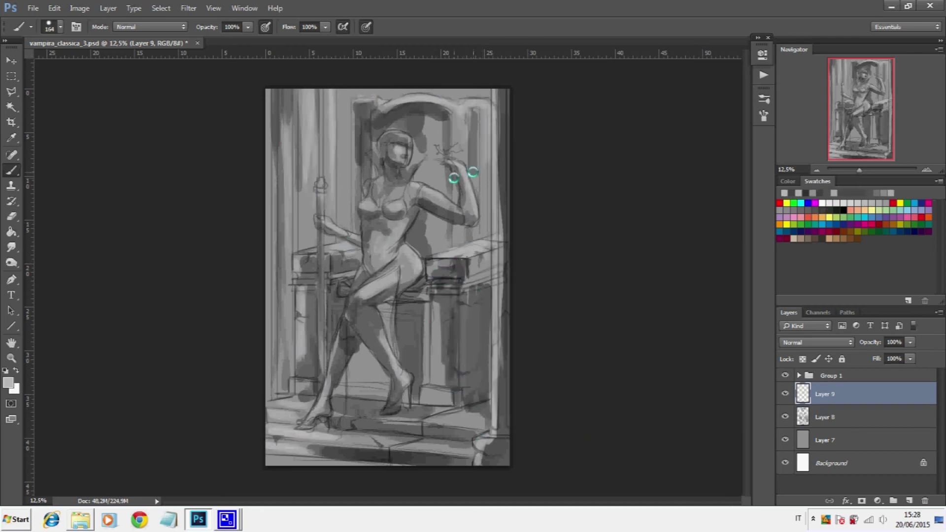
- Merge both shading layers down into Layer 7
right_click(828, 394)
click(834, 389)
click(79, 8)
- Burn the pillar, figure, floor and arch darker, and dodge the arch and upper figure brighter
key(o)
mouse_move(470, 376)
mouse_down()
mouse_move(399, 310)
mouse_move(334, 449)
mouse_move(382, 190)
mouse_move(486, 108)
mouse_move(364, 96)
mouse_up()
mouse_move(498, 113)
mouse_down()
mouse_move(424, 105)
mouse_move(276, 443)
mouse_up()
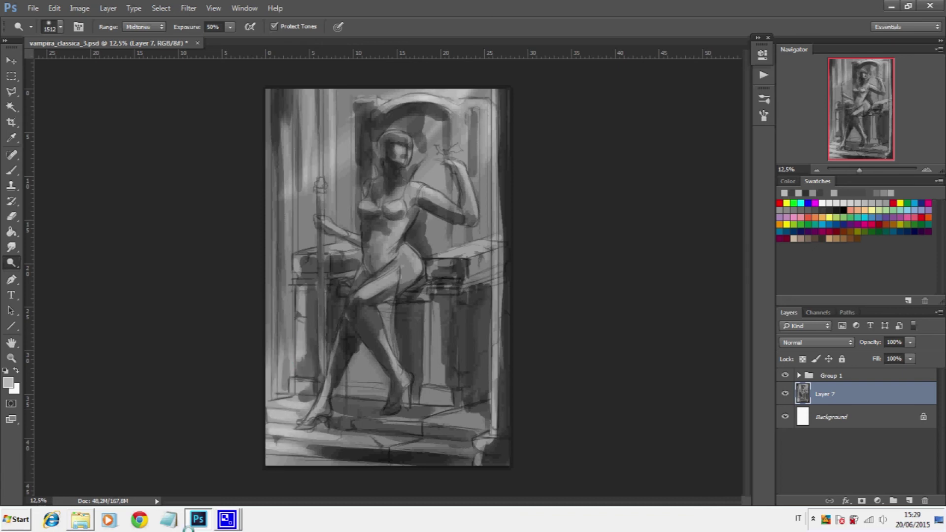
key(ctrl+minus)
key(ctrl+minus)
key(ctrl+minus)
key(ctrl+plus)
key(ctrl+plus)
key(ctrl+plus)
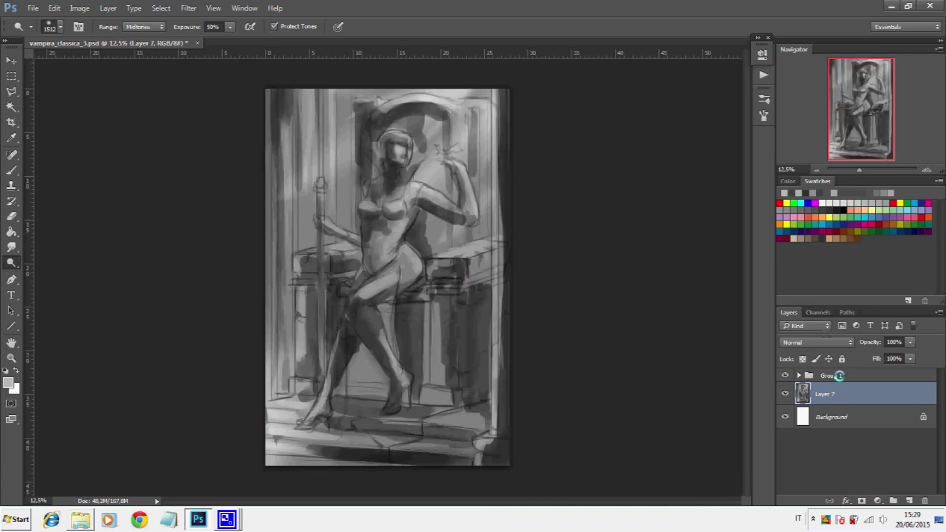
- Add a new layer for face details and set a small brush zoomed in on the face
key(ctrl+shift+alt+n)
key(b)
key(ctrl+plus)
key(ctrl+plus)
key(ctrl+plus)
right_click(477, 253)
key(Return)
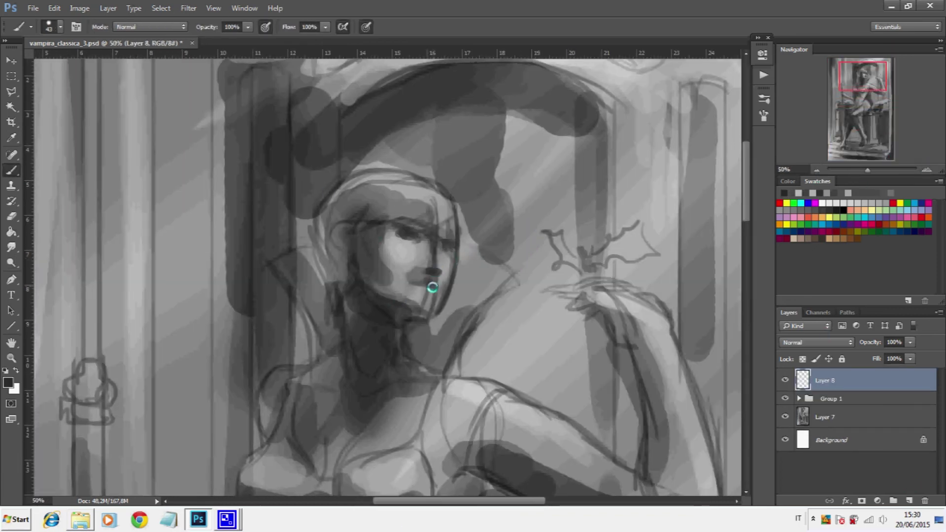
- Shade around the nose and left eye, sampling dark tones from the face
drag(451, 263, 433, 312)
mouse_move(357, 255)
mouse_down()
mouse_move(342, 247)
mouse_move(440, 251)
mouse_up()
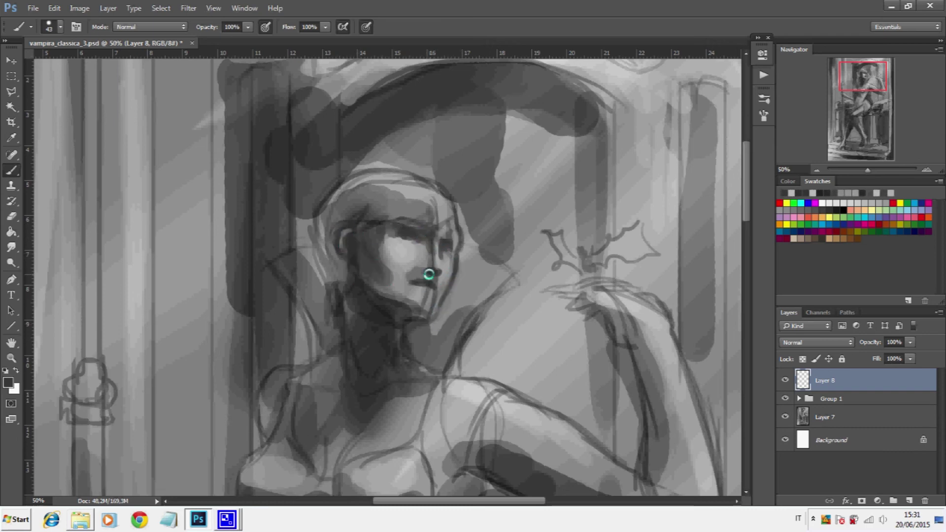
right_click(465, 267)
click(465, 234)
alt+click(408, 240)
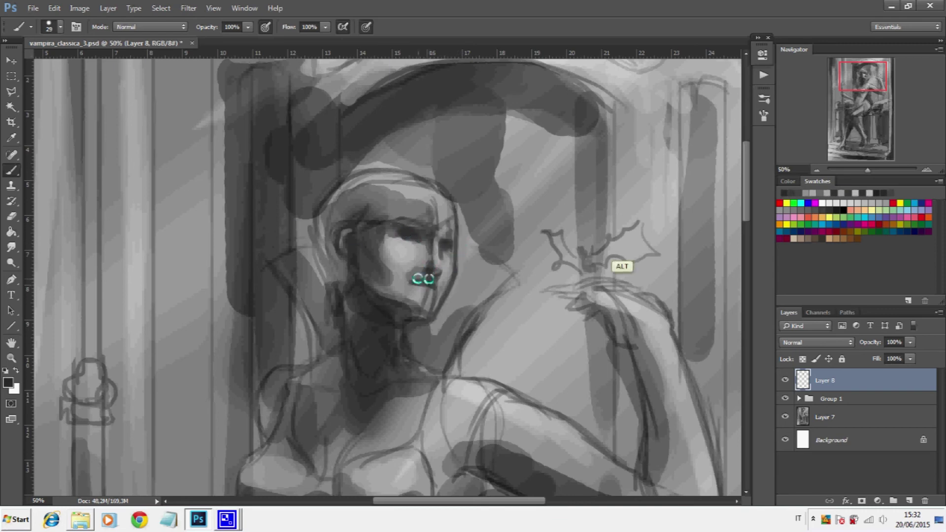
alt+click(418, 279)
- Set a 12 px brush and paint a light highlight along the lower lip
right_click(425, 281)
text(12)
key(Return)
alt+click(423, 289)
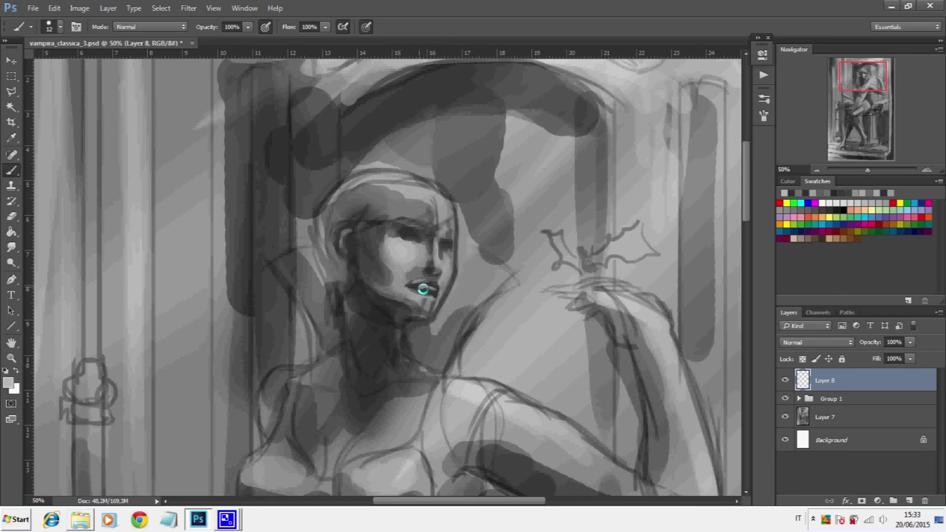
alt+click(418, 281)
drag(418, 283, 440, 290)
- Sample dark and light tones around the mouth and eyes to define lips and teeth
alt+click(432, 294)
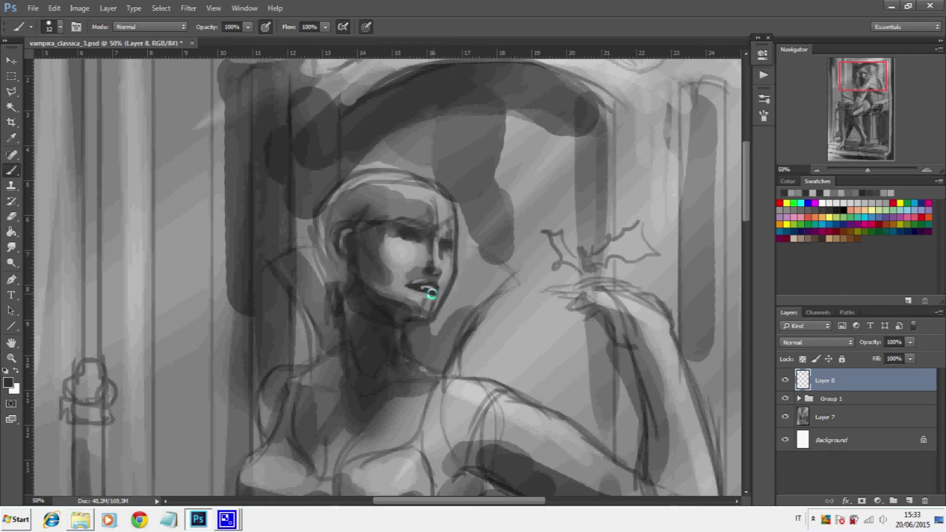
alt+click(358, 250)
alt+click(438, 271)
alt+click(430, 266)
alt+click(447, 249)
alt+click(423, 243)
- Resize the brush, settling on a 17 px size
right_click(429, 242)
alt+click(436, 278)
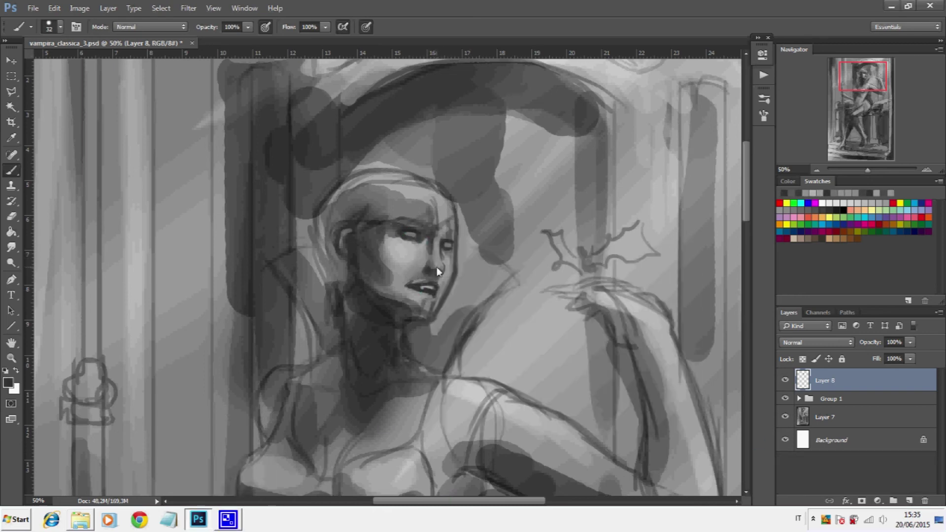
right_click(418, 234)
text(17)
key(Return)
alt+click(436, 280)
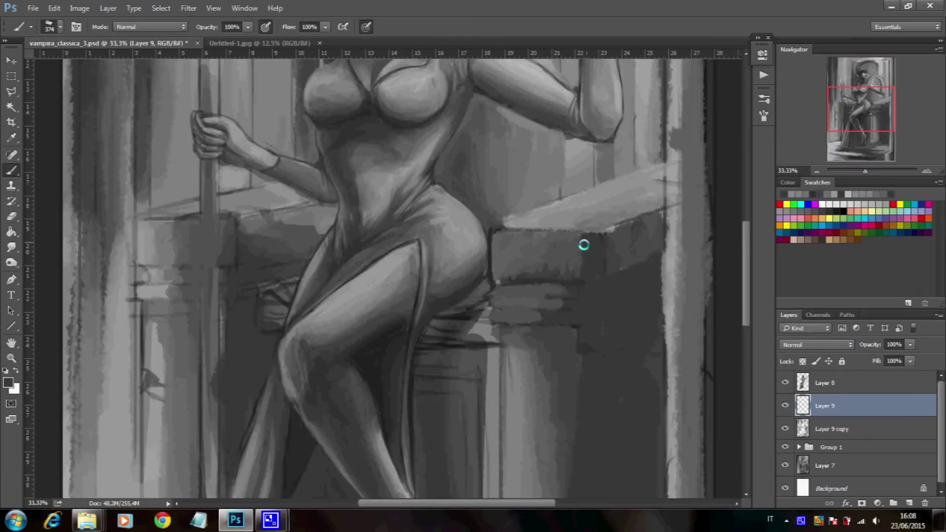
- Set an 86 px brush, make Layer 8 visible again, then narrow the brush to 21 px
text(86)
key(Return)
click(785, 383)
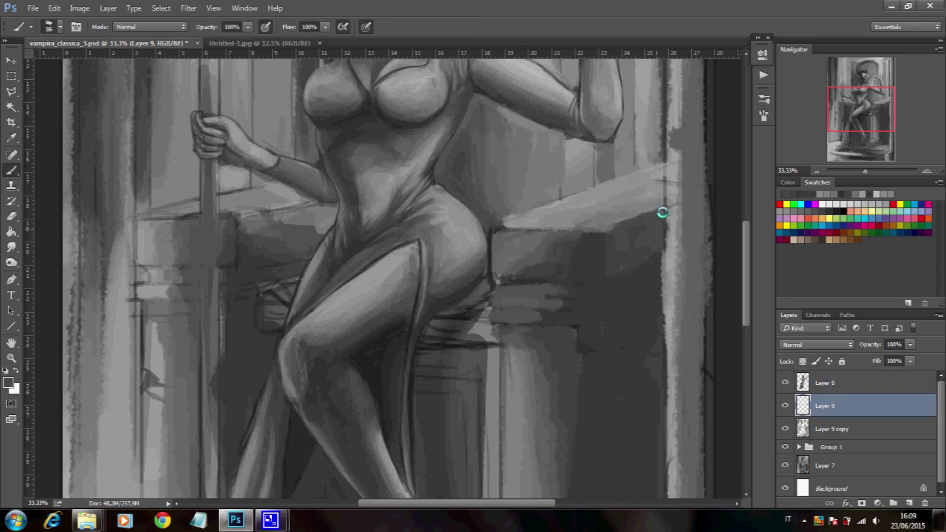
right_click(600, 246)
text(21)
key(Return)
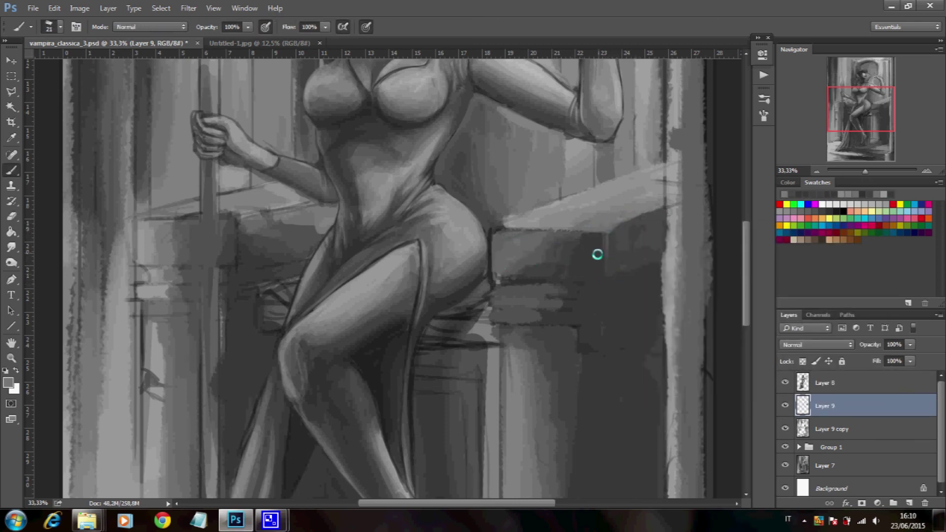
- Paint small dark marks and a dark edge along the throne block with sampled greys
alt+click(481, 297)
mouse_move(481, 298)
mouse_down()
mouse_move(484, 283)
mouse_move(490, 321)
mouse_up()
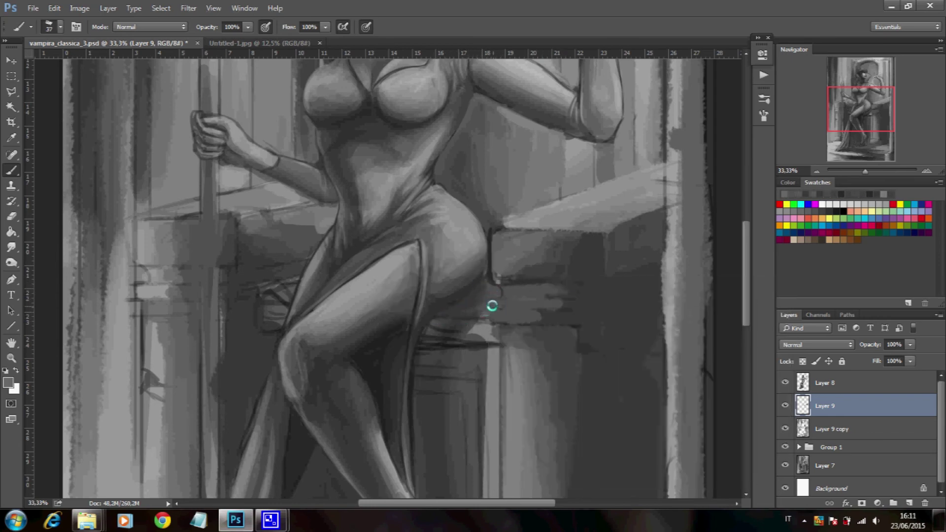
alt+click(561, 307)
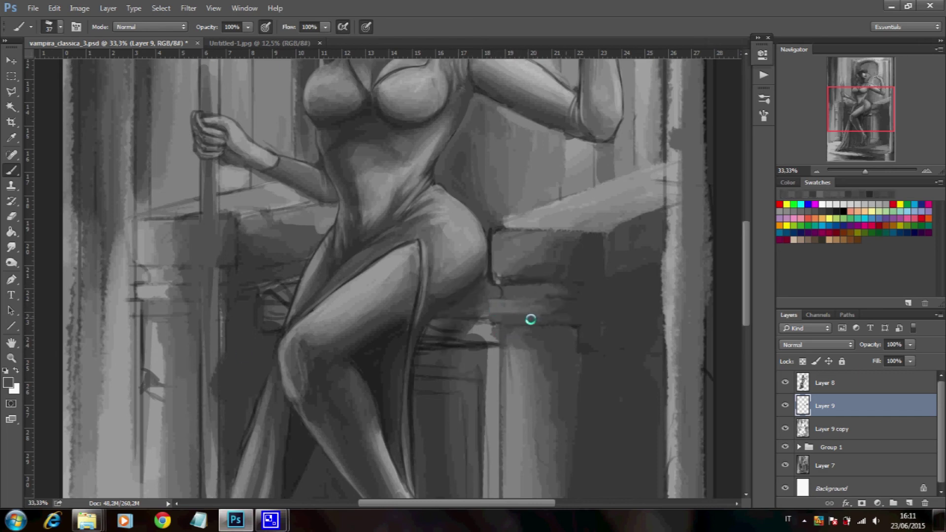
drag(557, 302, 561, 298)
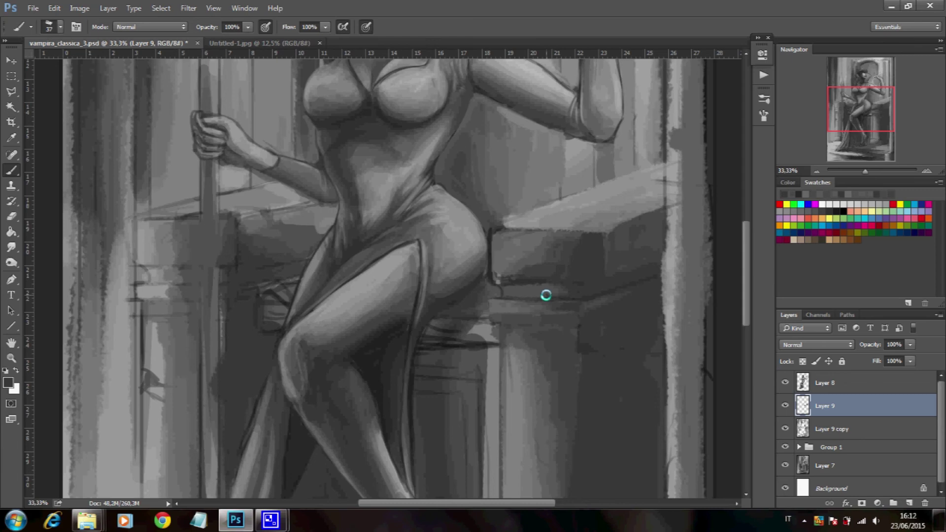
- Cover the block's dark shadow with lighter grey and lighten the pedestal shadow and edge
alt+click(502, 284)
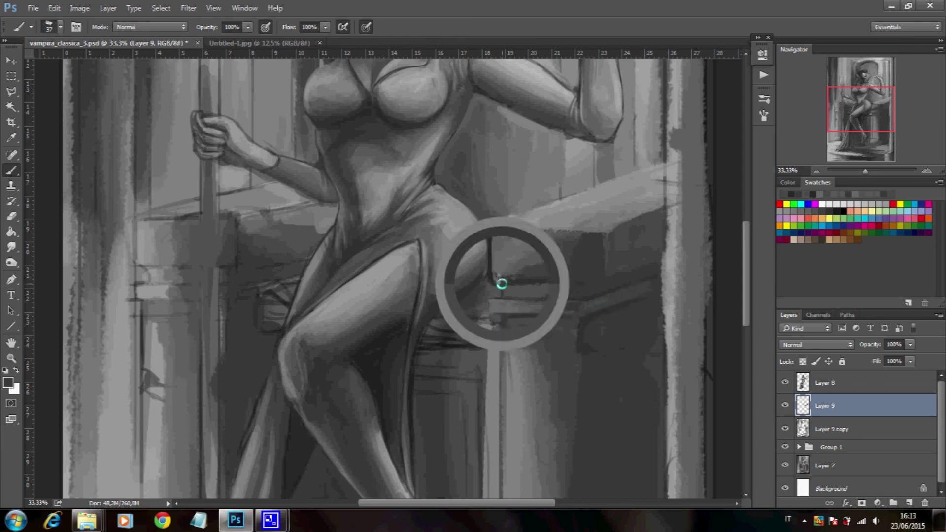
alt+click(486, 321)
mouse_move(494, 322)
mouse_down()
mouse_move(435, 336)
mouse_move(487, 331)
mouse_up()
alt+click(439, 348)
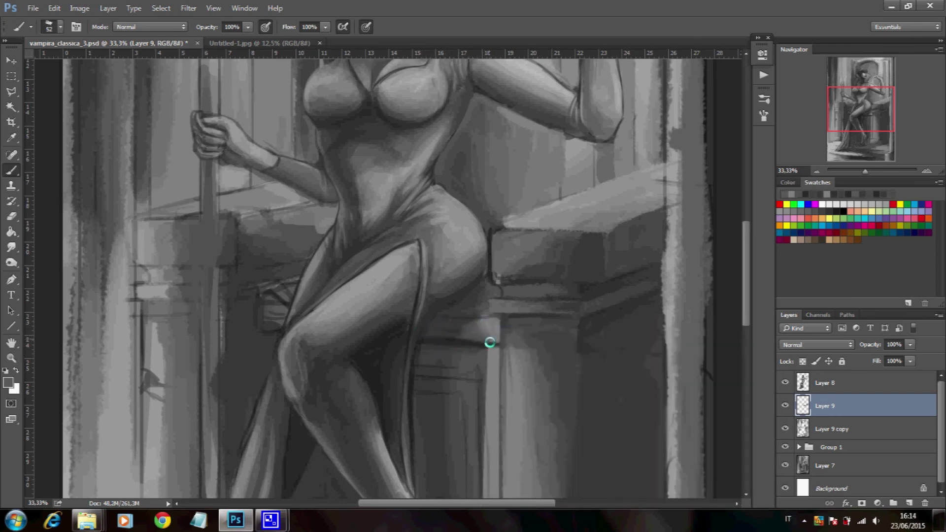
drag(473, 291, 473, 298)
- Lighten a dark throne patch and the pedestal front, and refine the column edge vertically
mouse_move(267, 286)
mouse_down()
mouse_move(263, 300)
mouse_move(286, 306)
mouse_move(290, 282)
mouse_up()
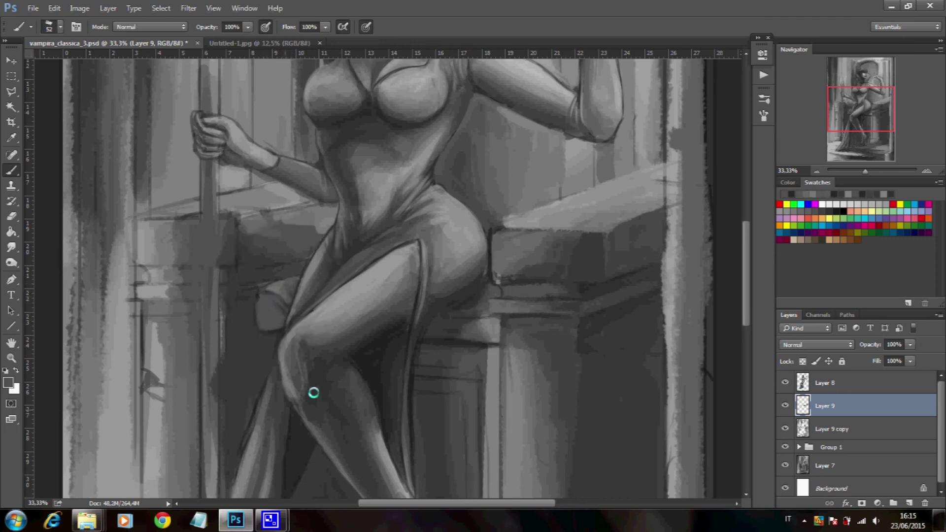
drag(546, 319, 578, 356)
drag(584, 317, 584, 478)
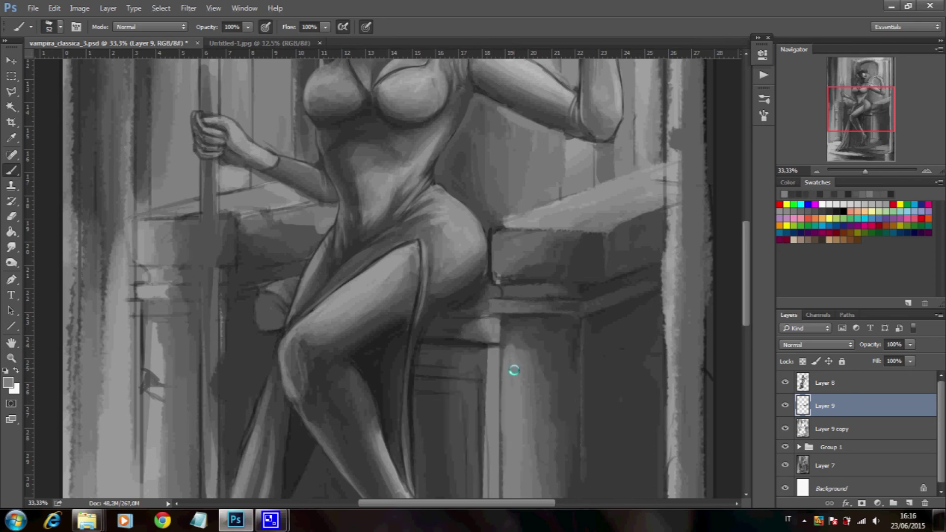
scroll(511, 370, down, 5)
scroll(511, 370, right, 2)
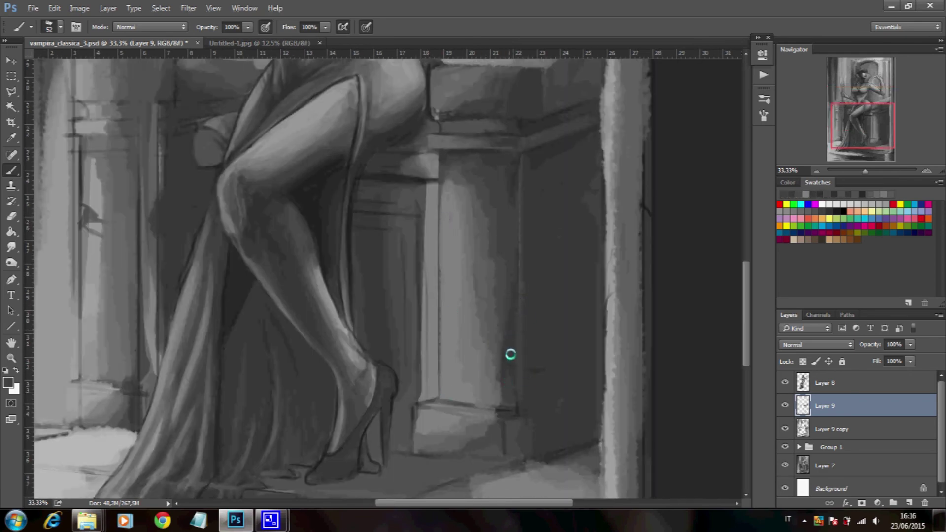
- Erase stray marks on Layer 8, then return to a large Brush on Layer 9
right_click(500, 268)
right_click(501, 202)
click(596, 235)
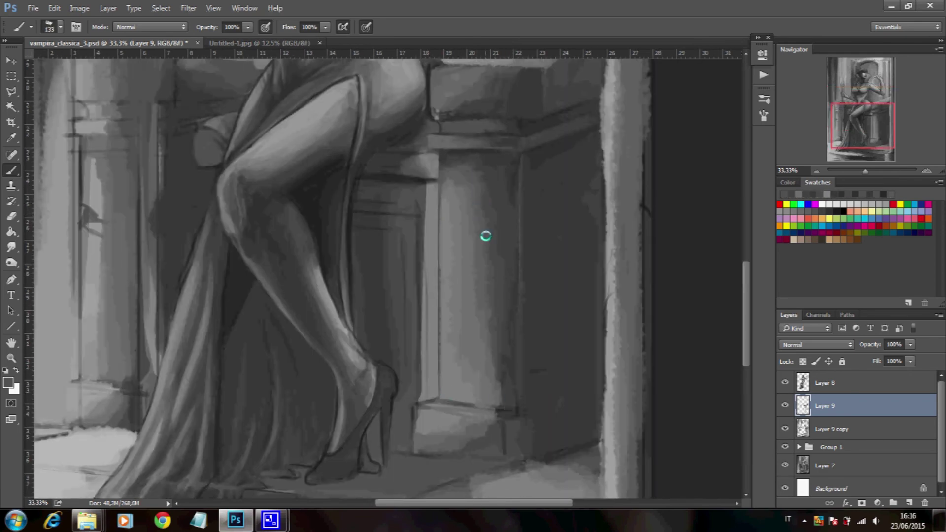
right_click(487, 124)
click(512, 212)
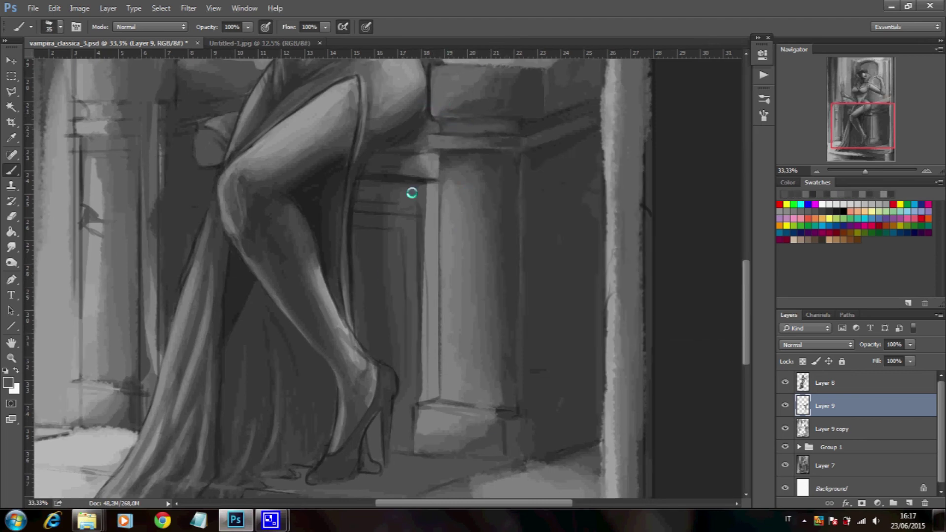
scroll(414, 194, up, 3)
key(e)
key(alt+bracketright)
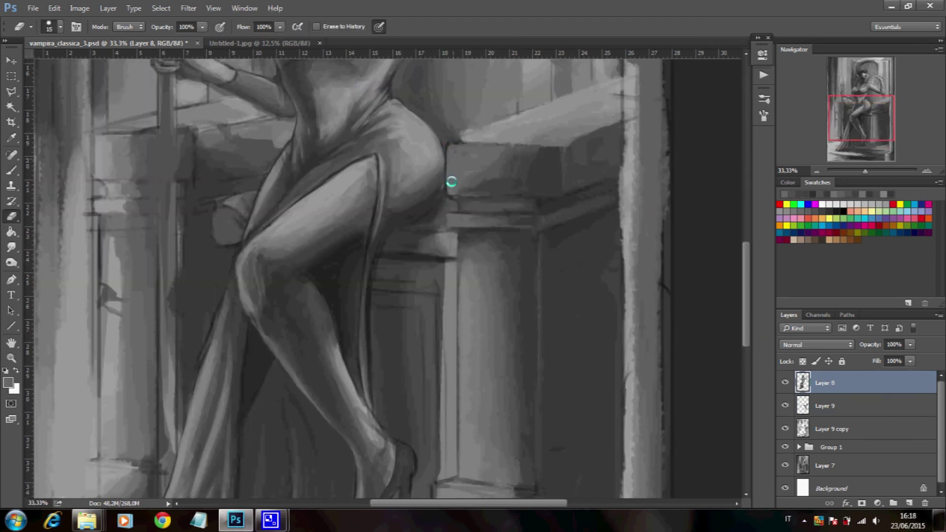
key(b)
key(alt+bracketleft)
right_click(464, 190)
click(482, 180)
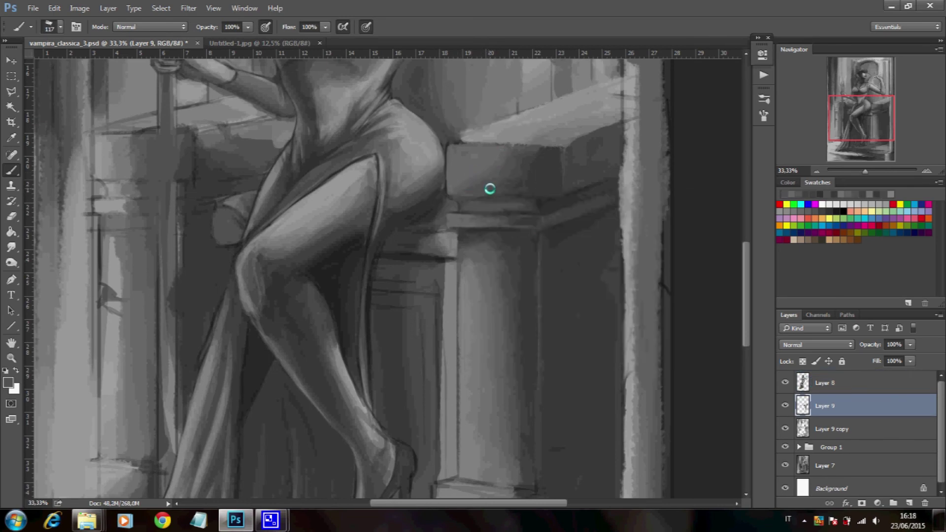
- Paint a dark line along the pedestal base, fine-tuning the brush size
scroll(599, 176, down, 3)
right_click(459, 402)
click(641, 345)
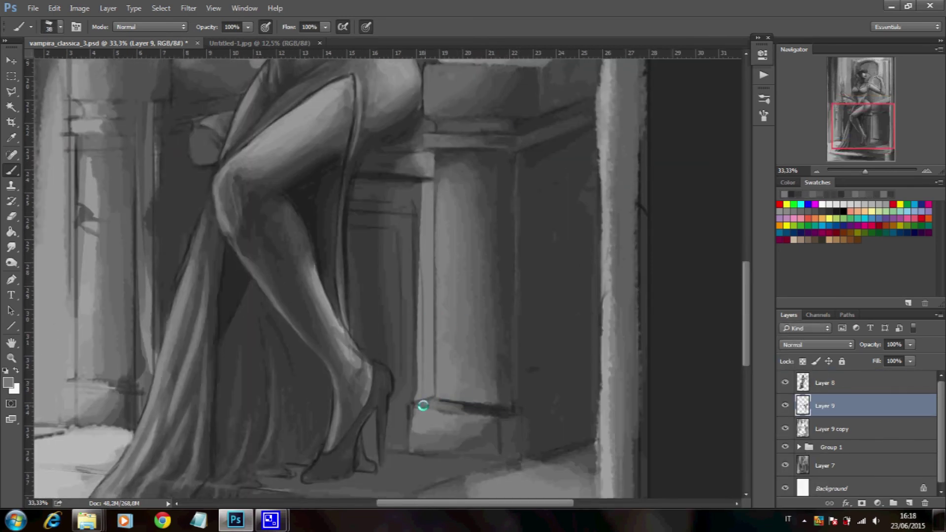
drag(416, 407, 504, 410)
right_click(536, 394)
click(549, 375)
right_click(547, 401)
click(515, 411)
right_click(503, 428)
click(540, 394)
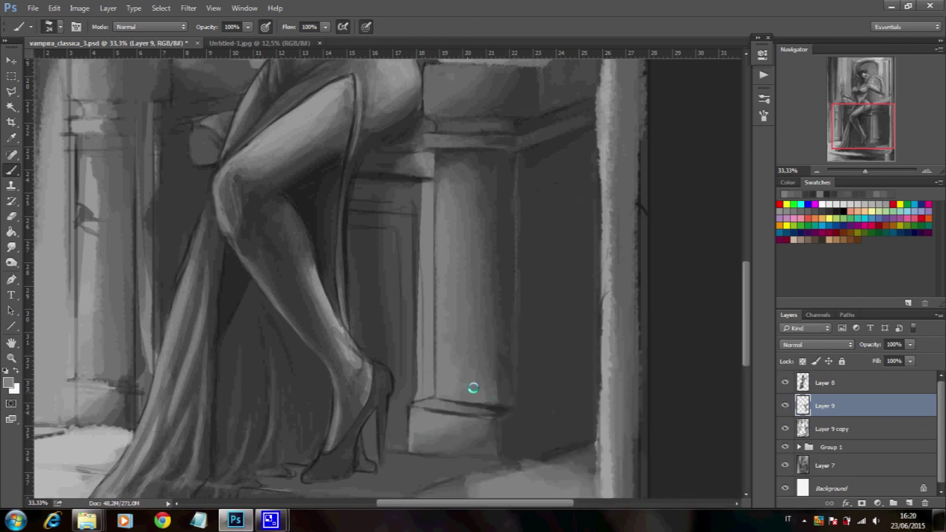
- Sample a dark tone from the pillar base and adjust the brush size
scroll(509, 399, down, 2)
scroll(482, 372, up, 1)
alt+click(503, 375)
scroll(359, 363, up, 5)
right_click(549, 263)
key(Escape)
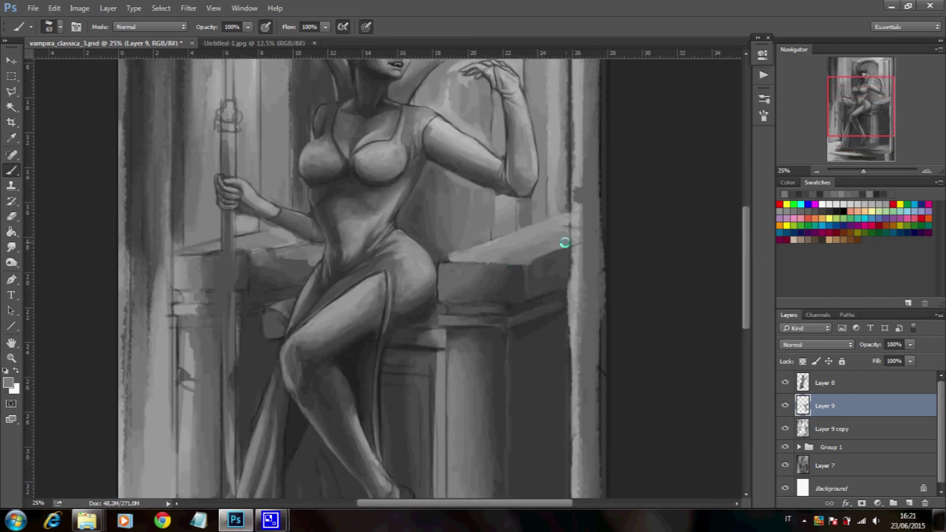
- Erase on Layer 8, then switch back to a larger Brush on Layer 9
key(alt+bracketright)
key(e)
right_click(483, 254)
key(Escape)
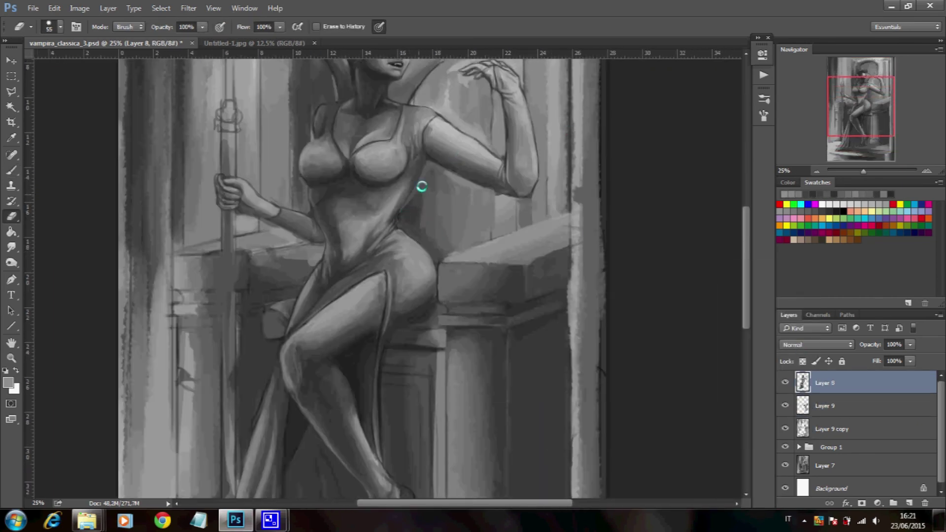
key(alt+bracketleft)
key(b)
right_click(406, 218)
key(Escape)
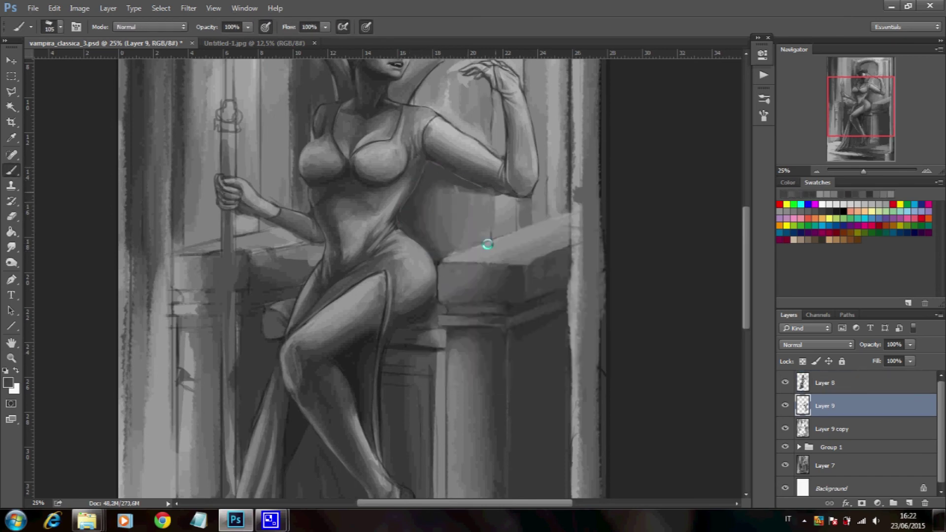
- Paint a dark stroke on the throne's right side, resizing the brush
scroll(480, 276, up, 3)
right_click(488, 331)
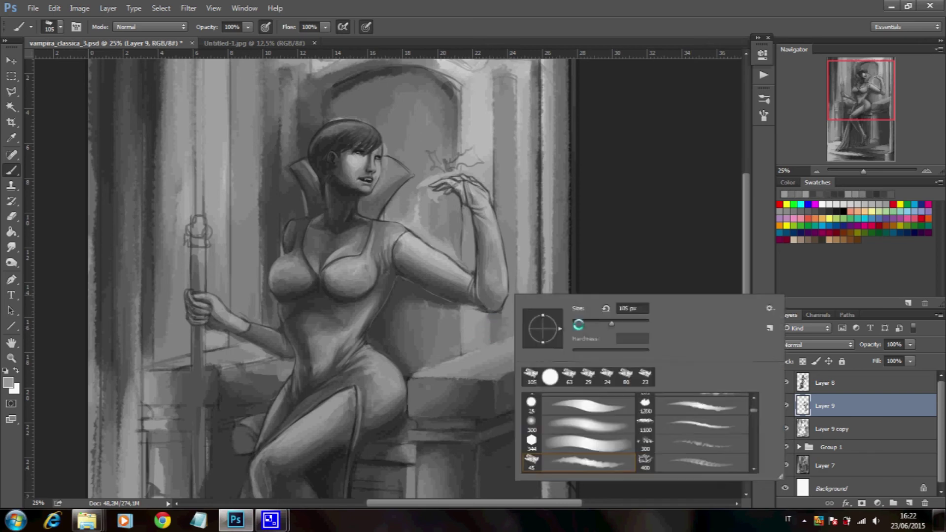
key(Escape)
mouse_move(508, 207)
mouse_down()
mouse_move(509, 99)
mouse_move(522, 226)
mouse_up()
scroll(522, 226, up, 3)
right_click(530, 244)
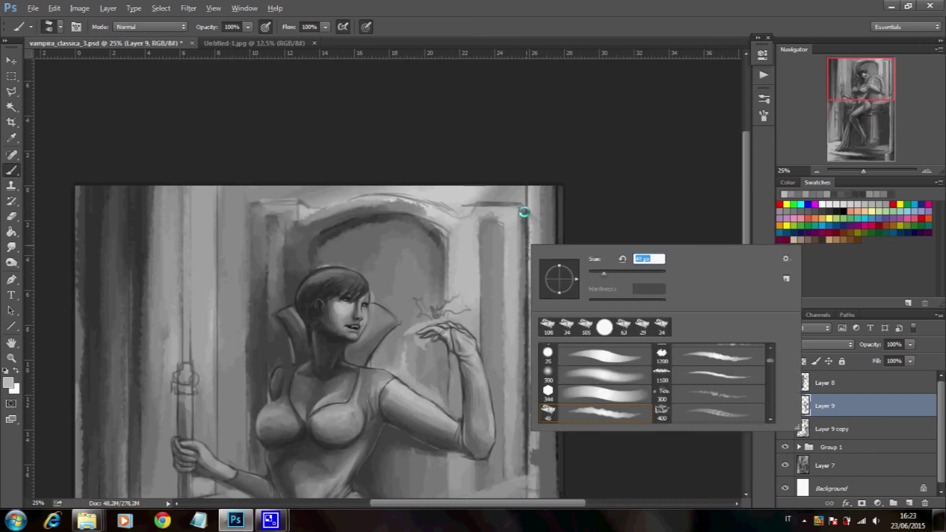
key(Escape)
- Paint a light stroke down the door frame and faint and dark strokes beside the figure's raised arm
mouse_move(519, 389)
mouse_down()
mouse_move(515, 209)
mouse_move(490, 192)
mouse_move(426, 212)
mouse_up()
mouse_move(277, 196)
mouse_down()
mouse_move(306, 211)
mouse_move(269, 286)
mouse_up()
right_click(306, 210)
mouse_move(268, 217)
mouse_down()
mouse_move(263, 345)
mouse_move(296, 210)
mouse_move(298, 291)
mouse_up()
right_click(294, 229)
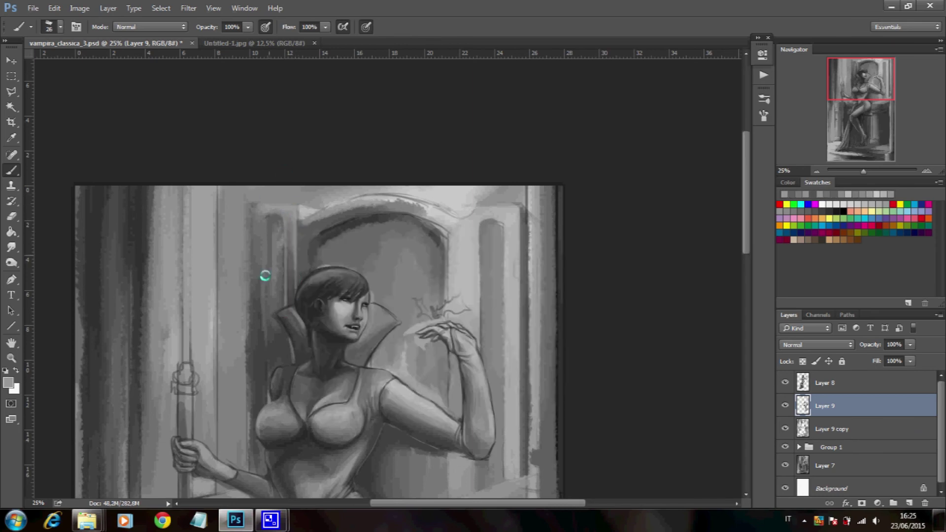
drag(269, 219, 264, 293)
drag(268, 230, 279, 331)
- Paint dark vertical strokes down the right pillar
drag(489, 222, 484, 365)
drag(496, 253, 486, 339)
scroll(492, 231, down, 5)
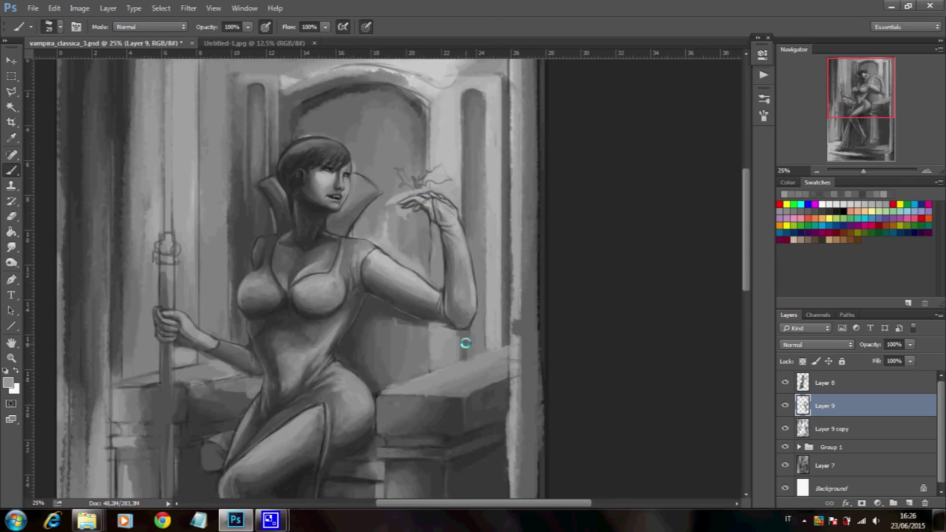
scroll(466, 183, right, 2)
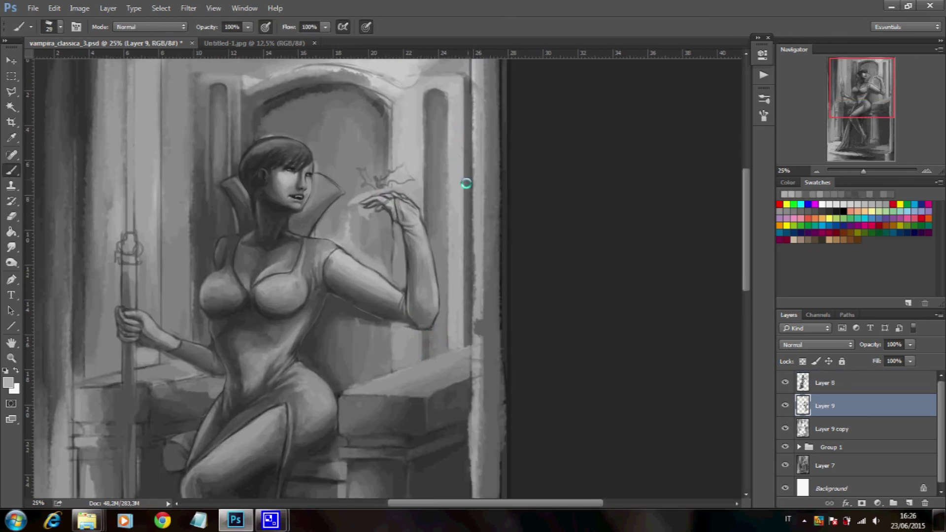
scroll(466, 183, left, 3)
right_click(480, 249)
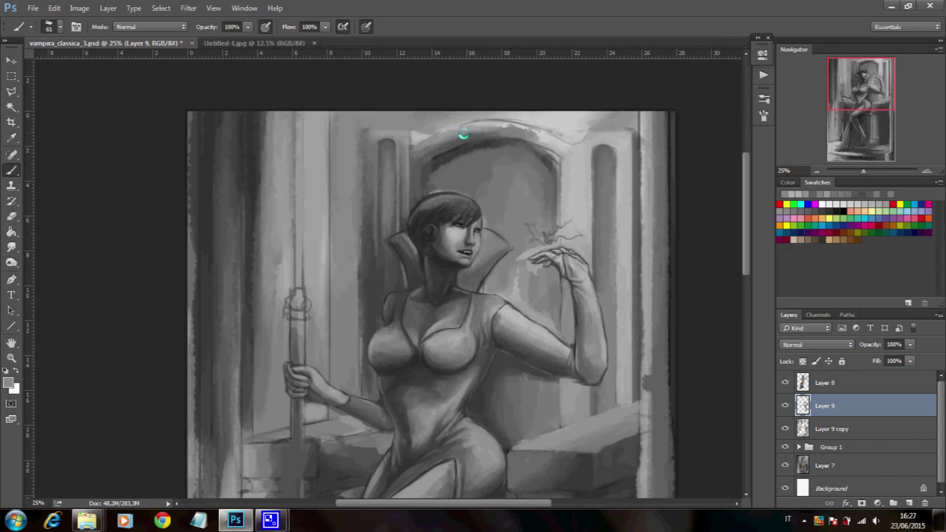
- Darken the throne's inner arch, then paint a light stroke from collar to arm
drag(439, 158, 524, 147)
mouse_move(464, 154)
mouse_down()
mouse_move(496, 184)
mouse_move(439, 180)
mouse_move(458, 159)
mouse_move(498, 185)
mouse_up()
alt+click(522, 190)
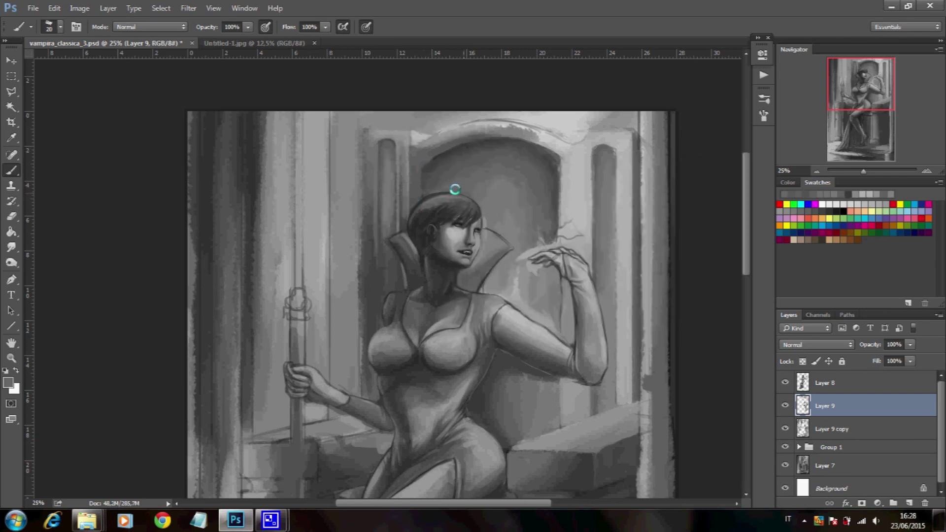
key(e)
key(alt+bracketright)
key(b)
key(alt+bracketleft)
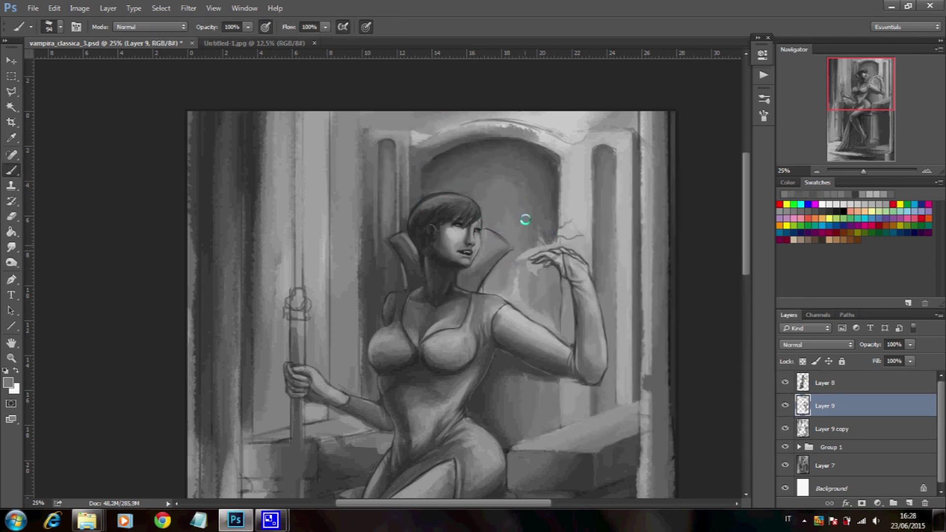
drag(513, 268, 547, 319)
- Brighten the edge of the throne's arch with a resized brush on Layer 9
key(e)
key(alt+bracketright)
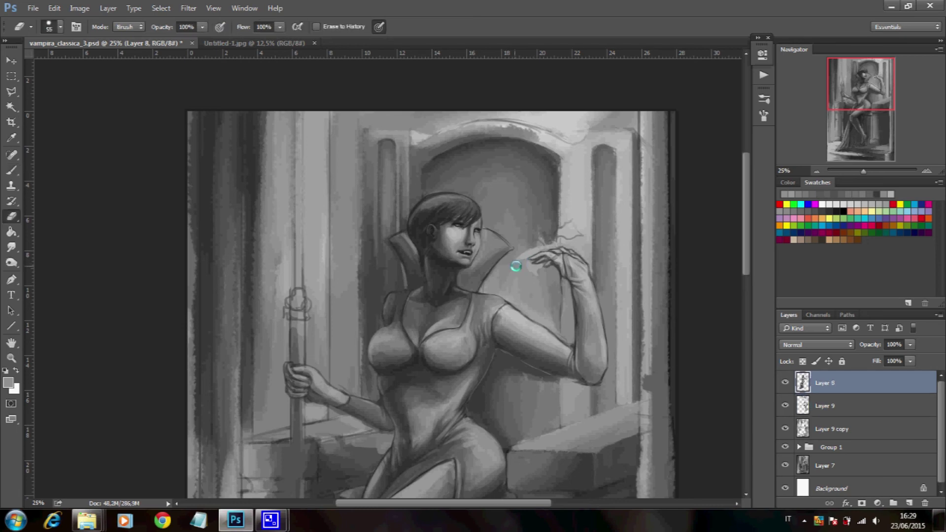
key(b)
key(alt+bracketleft)
right_click(548, 258)
key(Escape)
drag(532, 140, 500, 130)
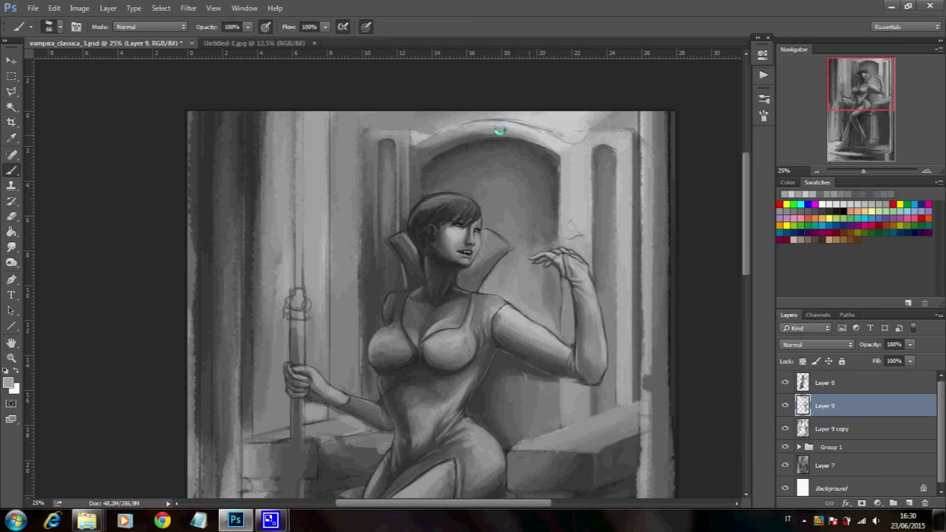
- Paint darker tone near the arch above the hand, refine the forearm edge, and stroke the collar
alt+click(572, 245)
drag(557, 148, 554, 236)
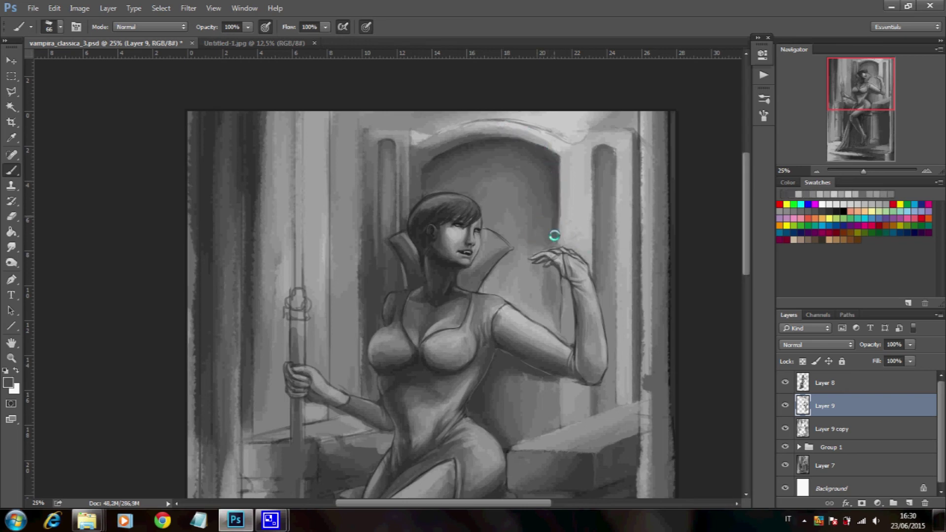
mouse_move(562, 278)
mouse_down()
mouse_move(574, 338)
mouse_move(556, 305)
mouse_up()
alt+click(563, 323)
drag(481, 278, 507, 261)
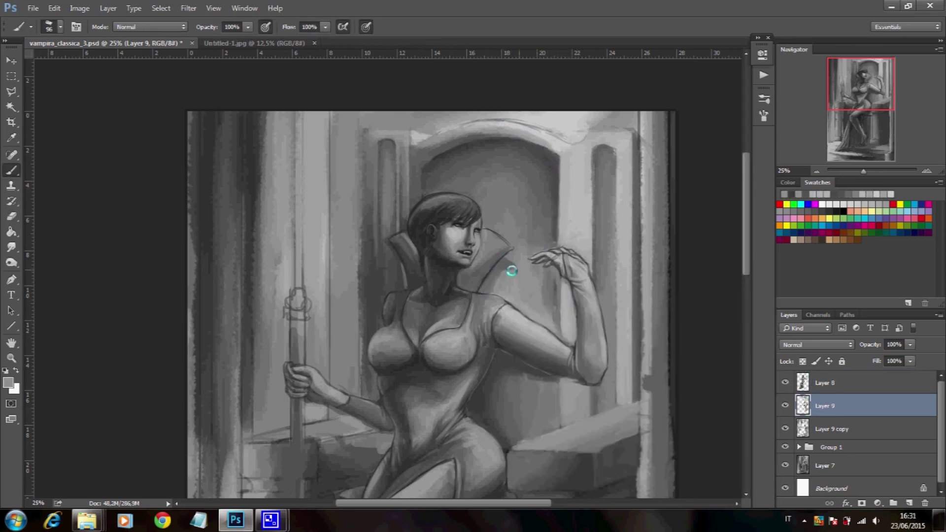
alt+click(380, 168)
right_click(379, 140)
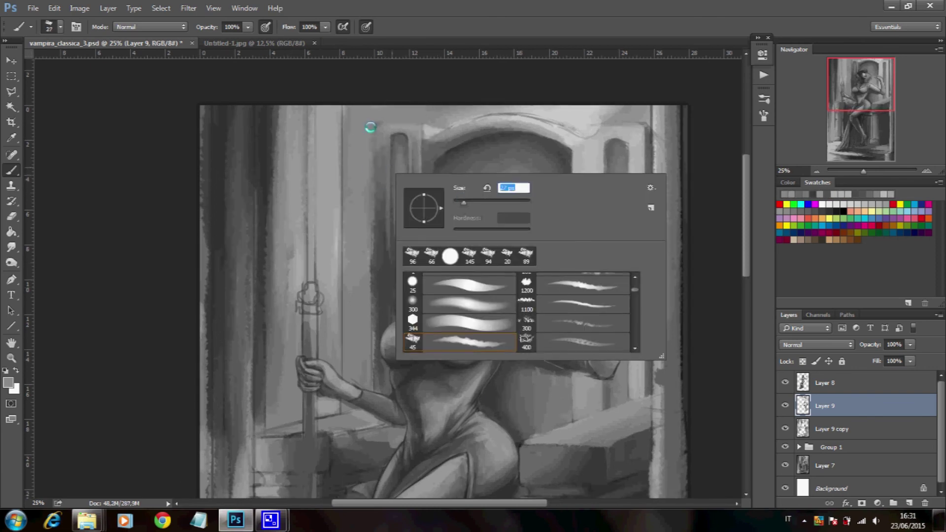
- Shade the throne's left column with a freshly sampled darker tone
right_click(385, 266)
alt+click(382, 360)
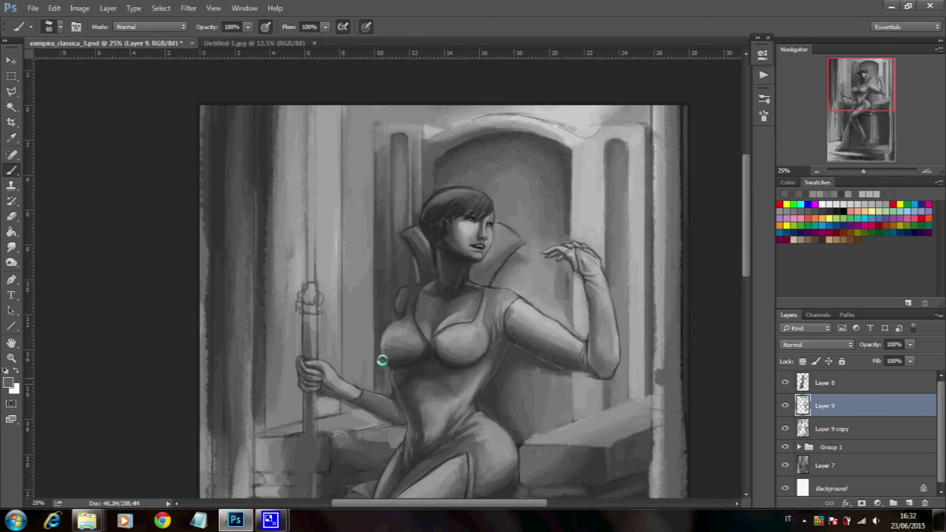
mouse_move(448, 261)
mouse_down()
mouse_move(349, 275)
mouse_move(296, 240)
mouse_up()
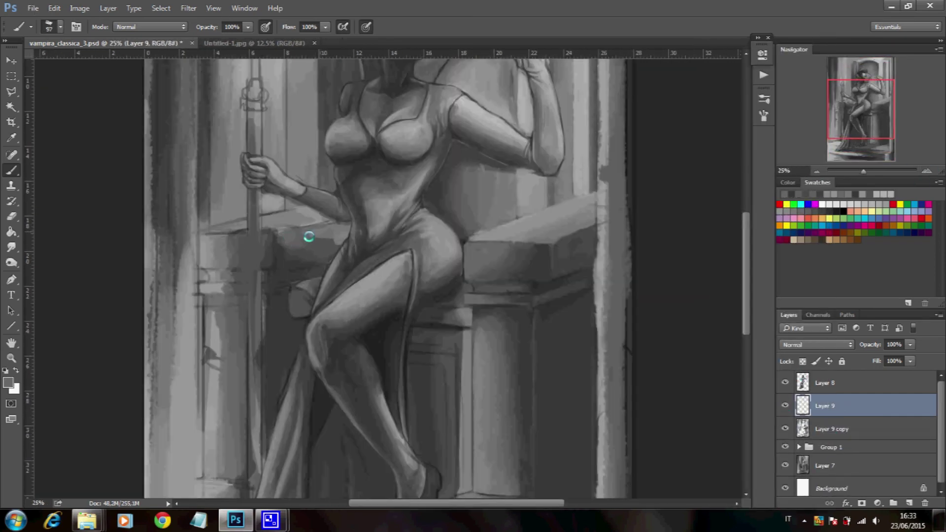
key(e)
key(alt+bracketright)
key(alt+bracketleft)
key(b)
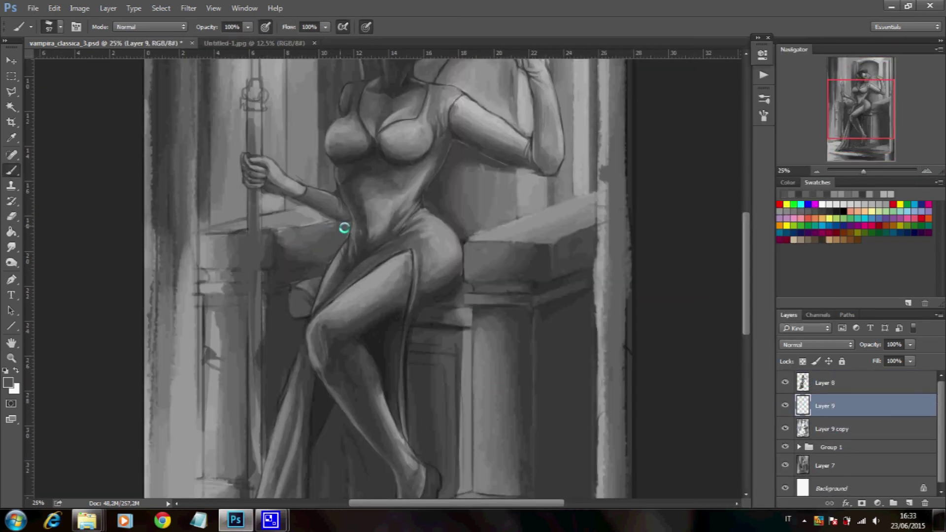
key(bracketleft)
key(bracketleft)
key(bracketleft)
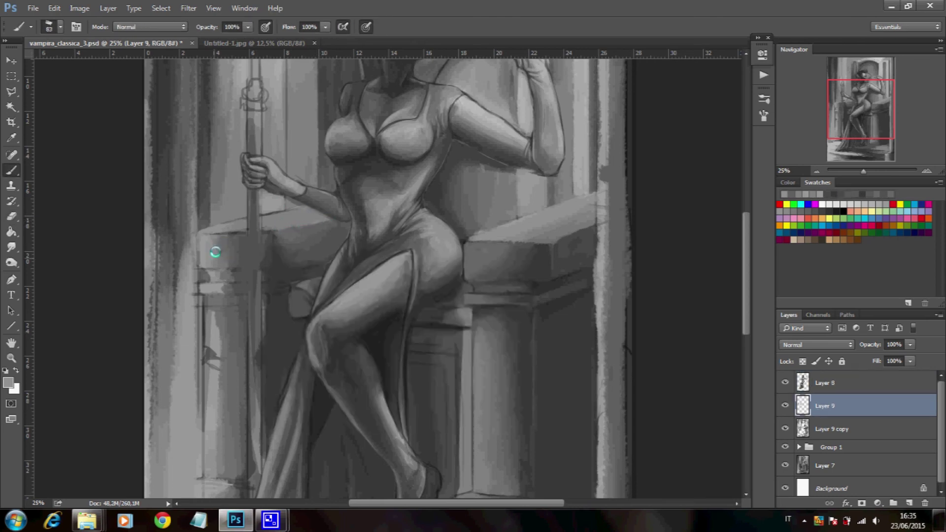
right_click(283, 262)
key(Escape)
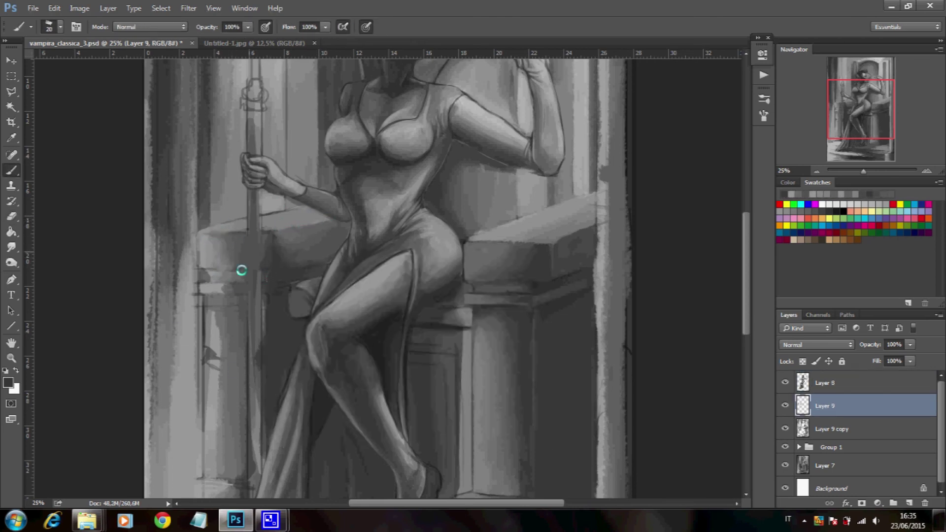
mouse_move(232, 295)
mouse_down()
mouse_move(216, 289)
mouse_move(200, 303)
mouse_move(201, 473)
mouse_up()
drag(207, 385, 209, 328)
- Paint dark shading near the pouch and skirt using tones sampled from the skirt area
right_click(216, 385)
key(Escape)
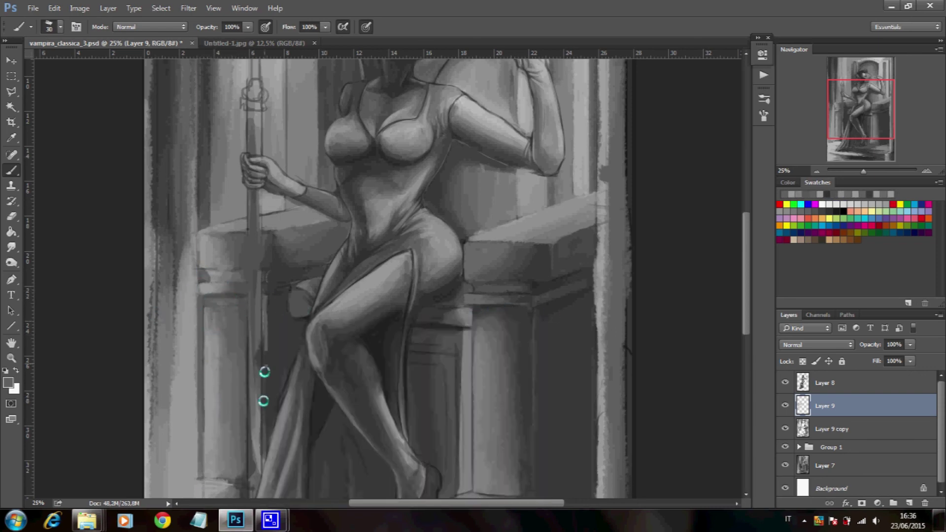
alt+right_click(281, 321)
alt+right_click(292, 356)
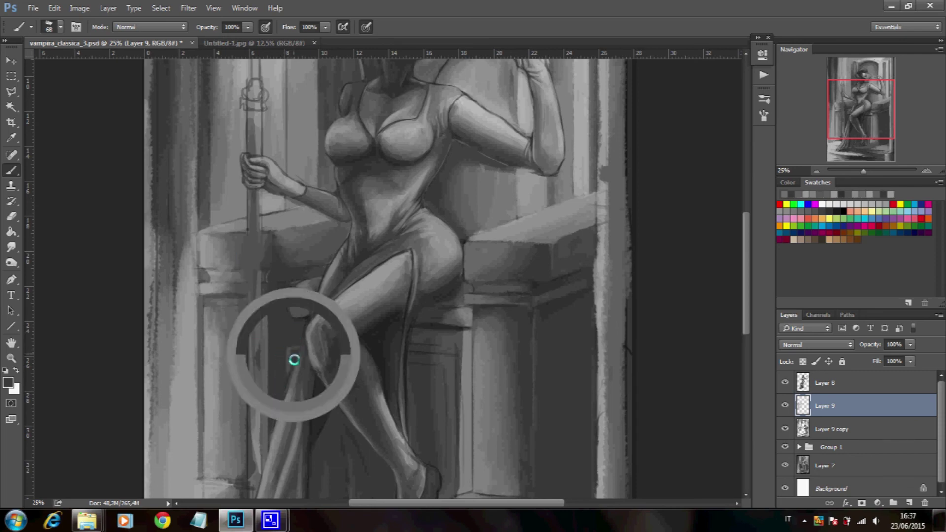
alt+click(346, 359)
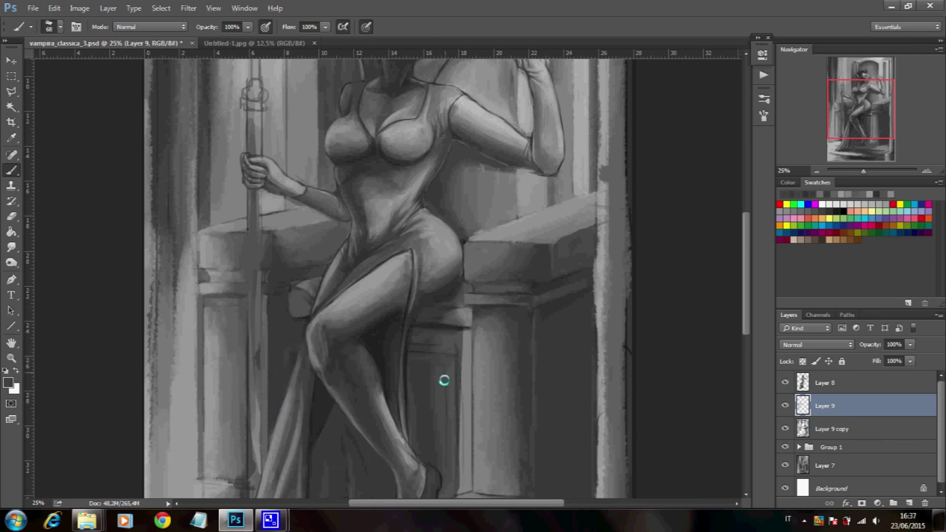
alt+click(429, 382)
alt+click(422, 361)
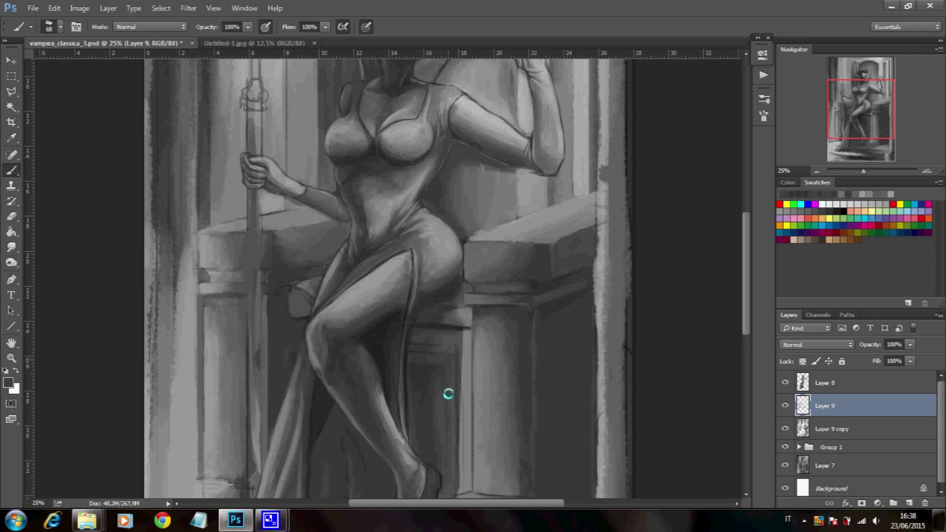
alt+click(447, 381)
alt+click(414, 344)
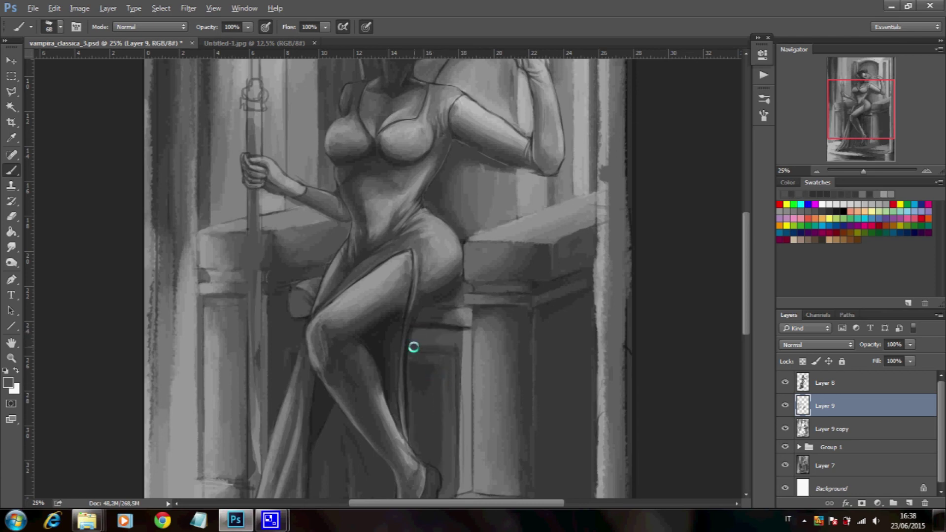
drag(293, 356, 278, 312)
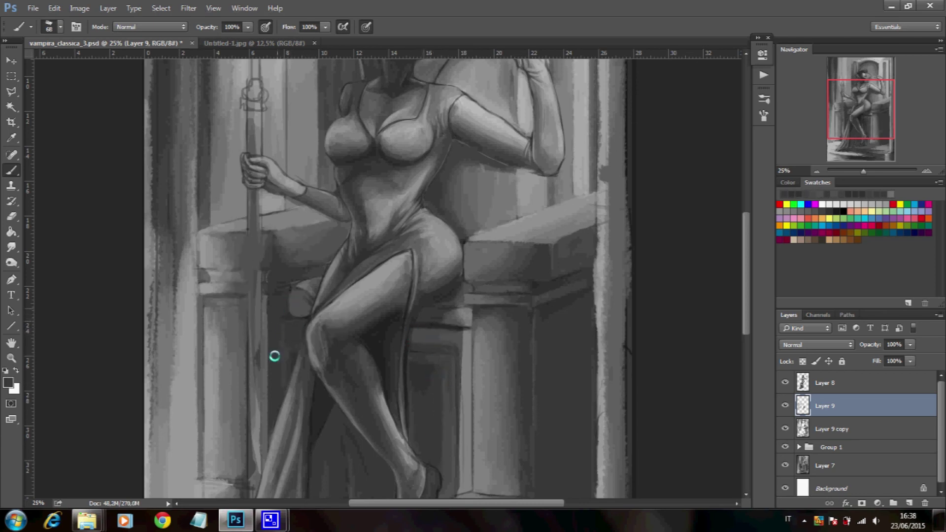
- Sample further grey tones from the painting and bring the lower legs and hem into view
alt+click(291, 289)
alt+click(433, 326)
alt+click(275, 276)
alt+click(301, 271)
alt+click(273, 298)
drag(275, 415, 332, 321)
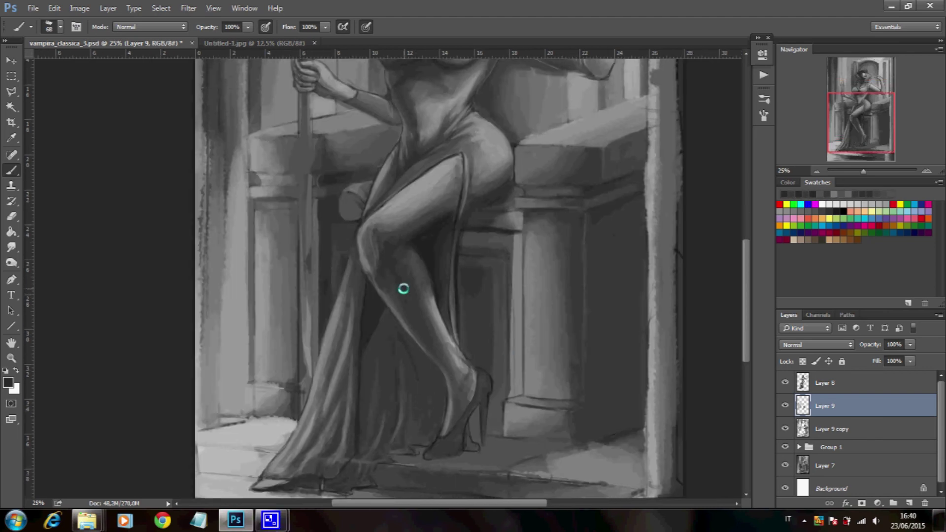
- Sample several grey shades from the lower throne and floor for painting on Layer 9
key(alt+bracketright)
key(e)
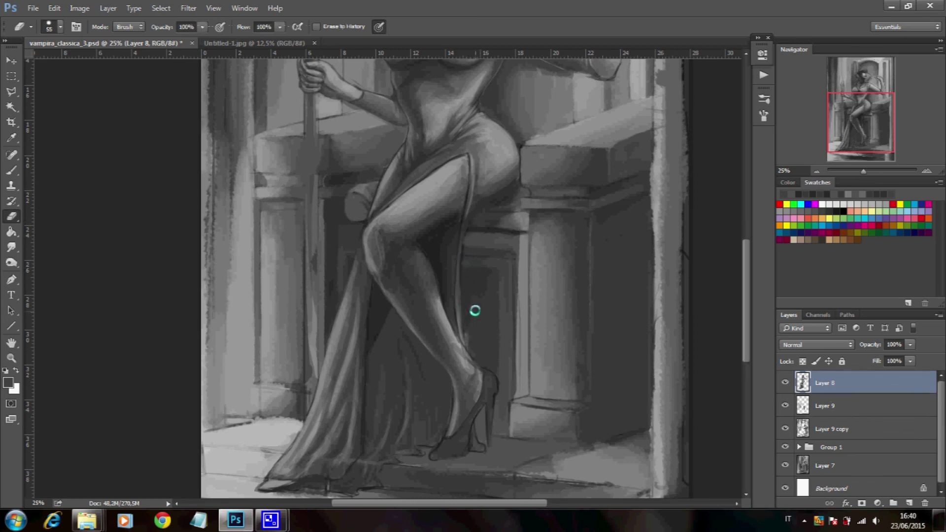
key(b)
key(alt+bracketleft)
alt+click(488, 298)
alt+click(500, 248)
alt+click(474, 238)
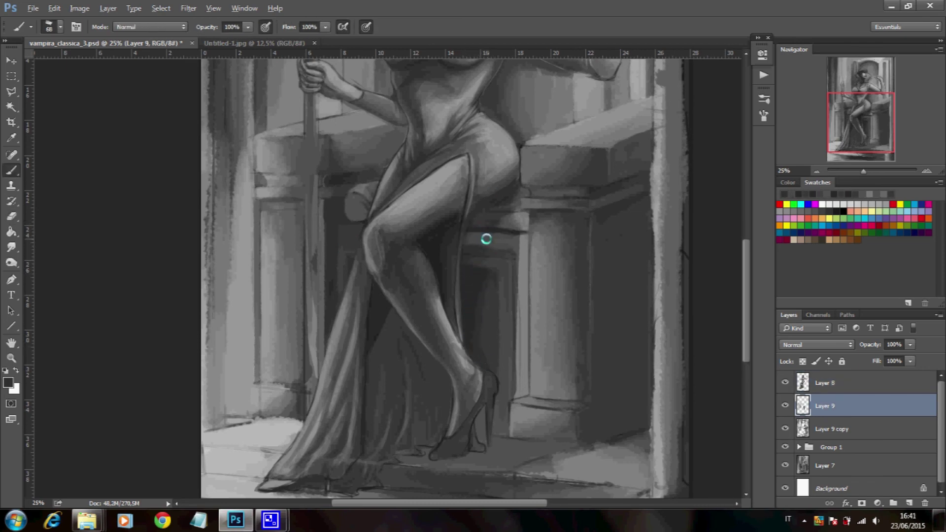
alt+click(344, 238)
alt+click(478, 432)
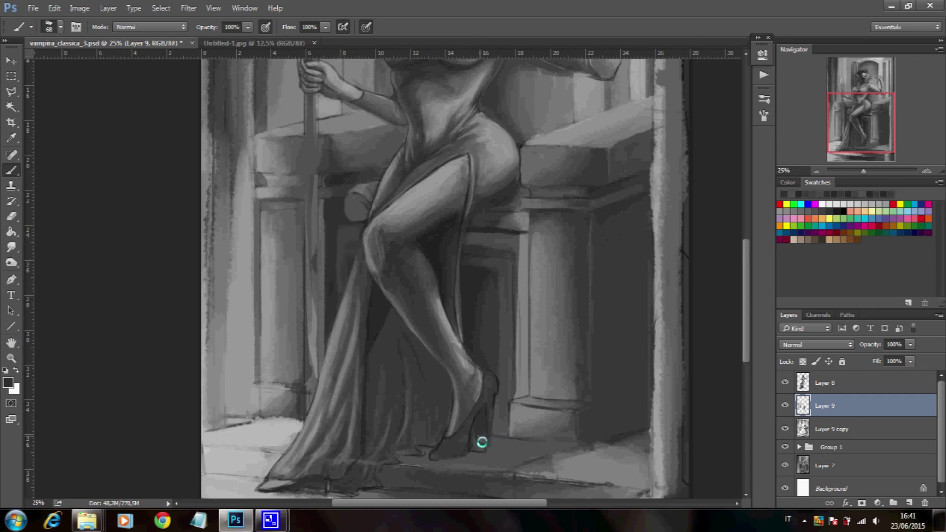
alt+click(436, 247)
alt+click(502, 216)
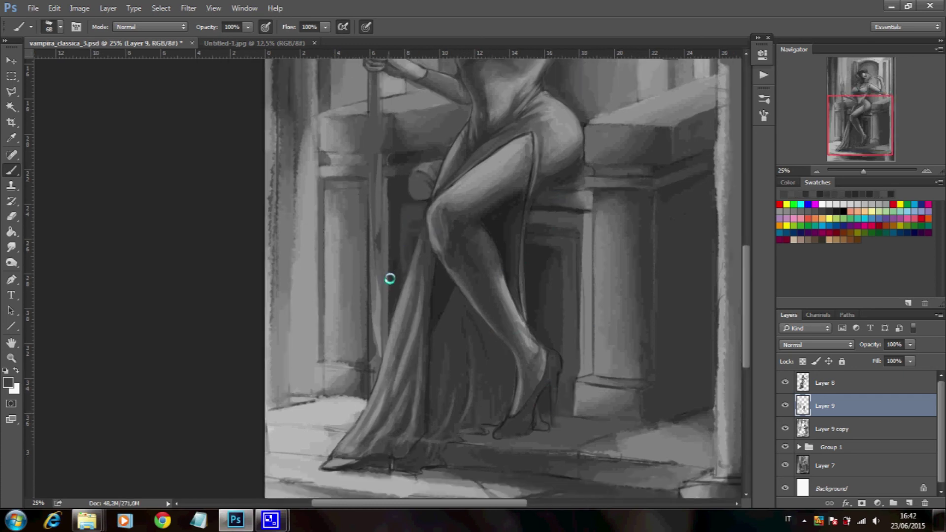
- Darken the floor and dab shading around the pillar base
drag(391, 279, 459, 258)
alt+click(327, 384)
mouse_move(332, 406)
mouse_down()
mouse_move(349, 386)
mouse_move(327, 406)
mouse_move(353, 394)
mouse_move(301, 421)
mouse_up()
alt+click(338, 380)
- Paint a light grey stroke along the step edge, resizing the brush around it
right_click(593, 446)
double_click(625, 423)
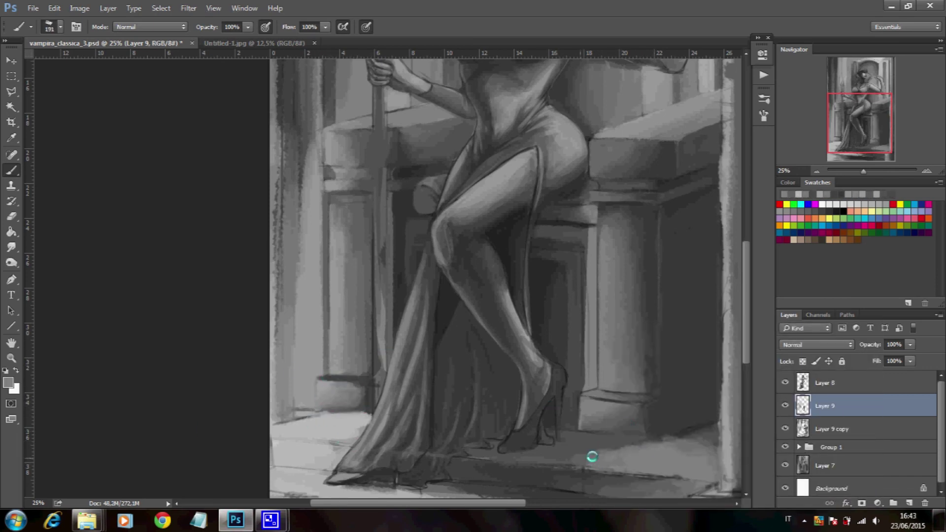
key([)
key([)
key([)
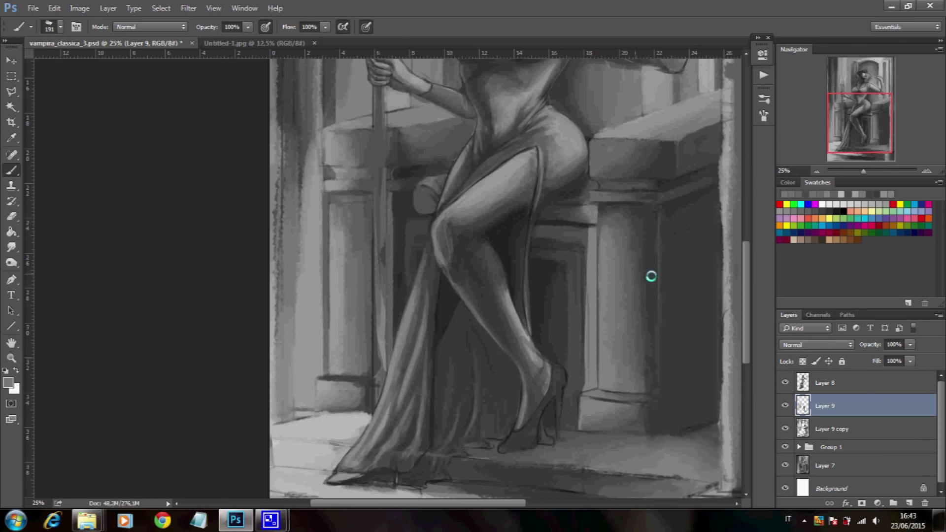
scroll(652, 277, down, 3)
alt+click(512, 366)
drag(555, 363, 643, 375)
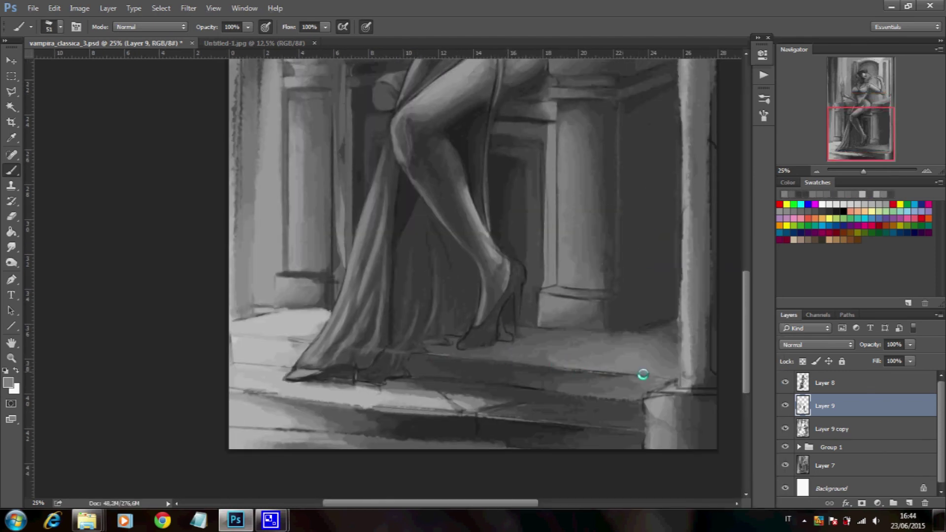
right_click(579, 382)
double_click(600, 385)
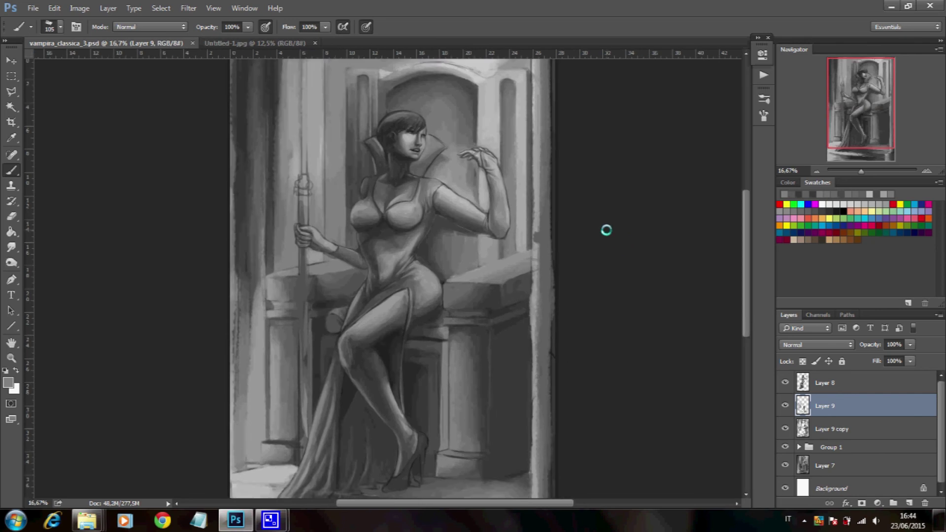
- Zoom in, darken the line along the dress hem and soften the step edge
drag(590, 390, 606, 228)
key(ctrl+plus)
drag(348, 349, 221, 349)
ctrl+click(331, 355)
ctrl+click(231, 350)
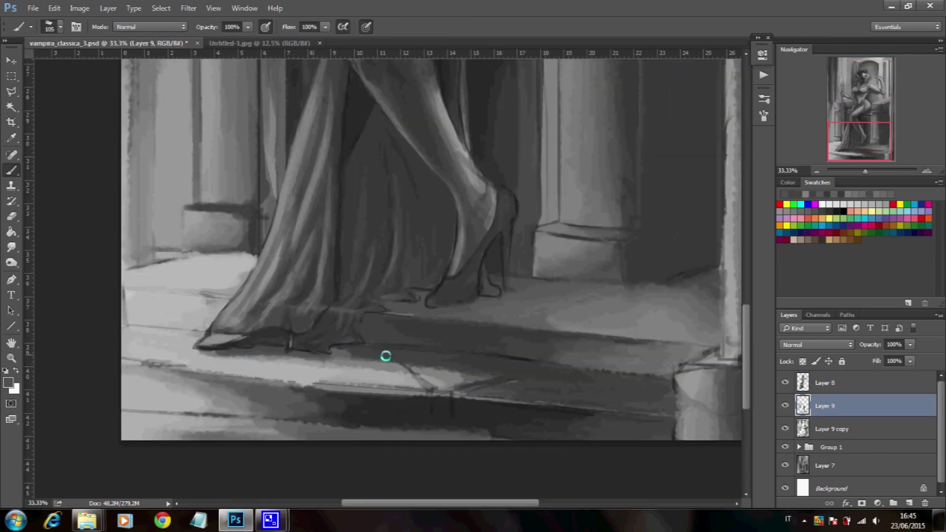
drag(205, 352, 433, 376)
- Make a Polygonal Lasso selection around the front step's face
key(l)
click(120, 364)
click(675, 416)
click(675, 446)
click(507, 442)
click(82, 400)
click(119, 364)
key(b)
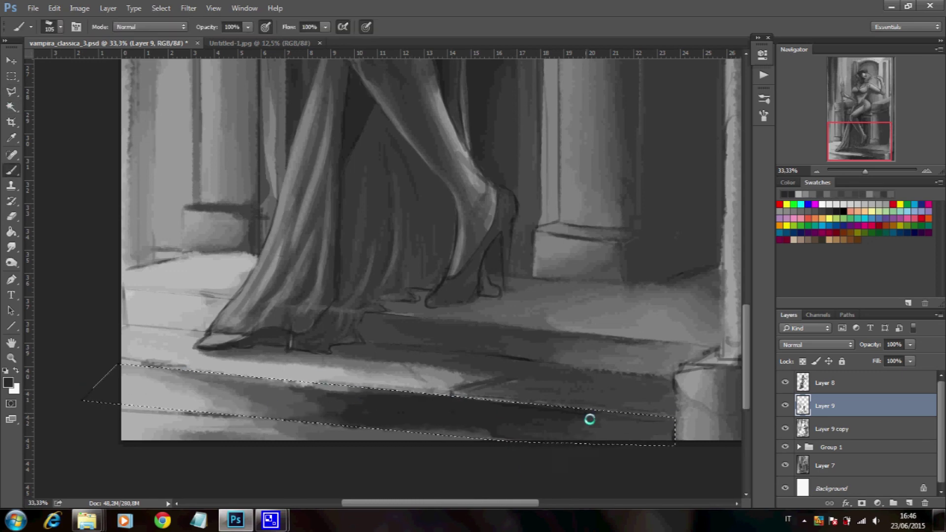
- Paint the selected step face with a dark top band and light and dark tones, then deselect
right_click(594, 354)
key(Return)
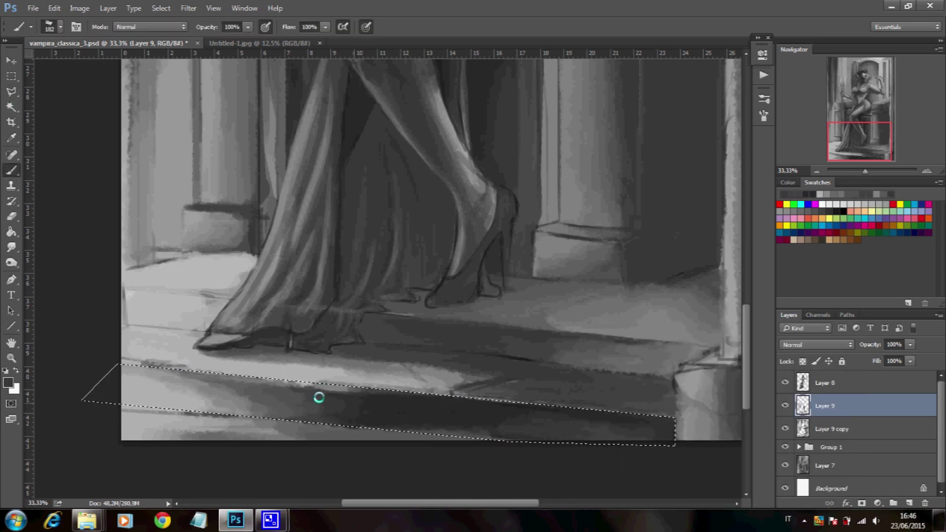
mouse_move(215, 377)
mouse_down()
mouse_move(338, 401)
mouse_move(397, 424)
mouse_move(475, 424)
mouse_up()
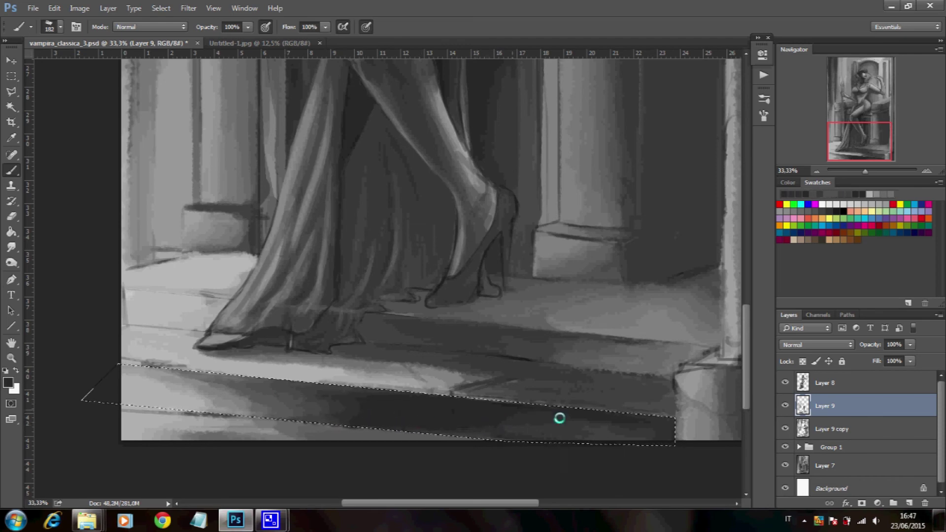
drag(194, 404, 243, 393)
key(ctrl+d)
- Repaint the step face tones and add a light edge under the dress
drag(222, 433, 139, 419)
right_click(185, 418)
key(Return)
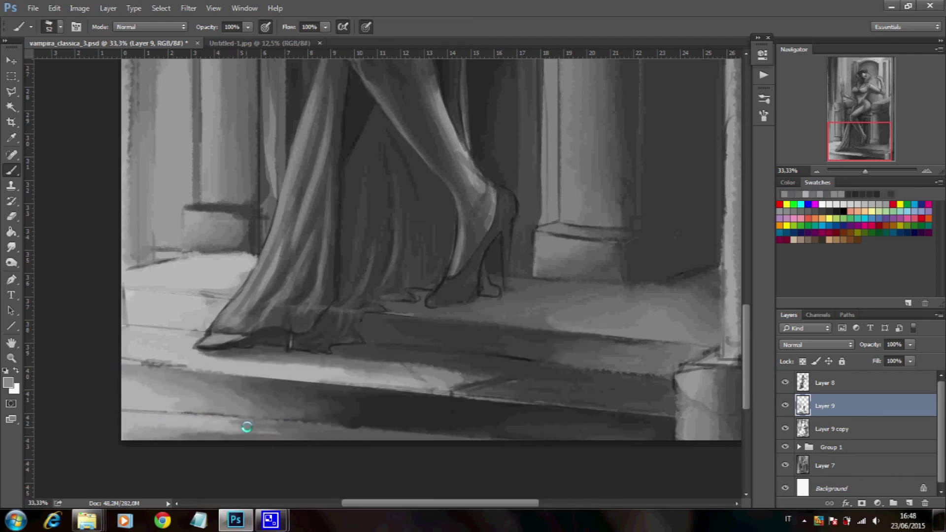
drag(171, 366, 149, 361)
mouse_move(179, 300)
mouse_down()
mouse_move(211, 295)
mouse_move(243, 253)
mouse_up()
- Sample a dark grey and paint a dark line along the right column's edge
alt+click(698, 275)
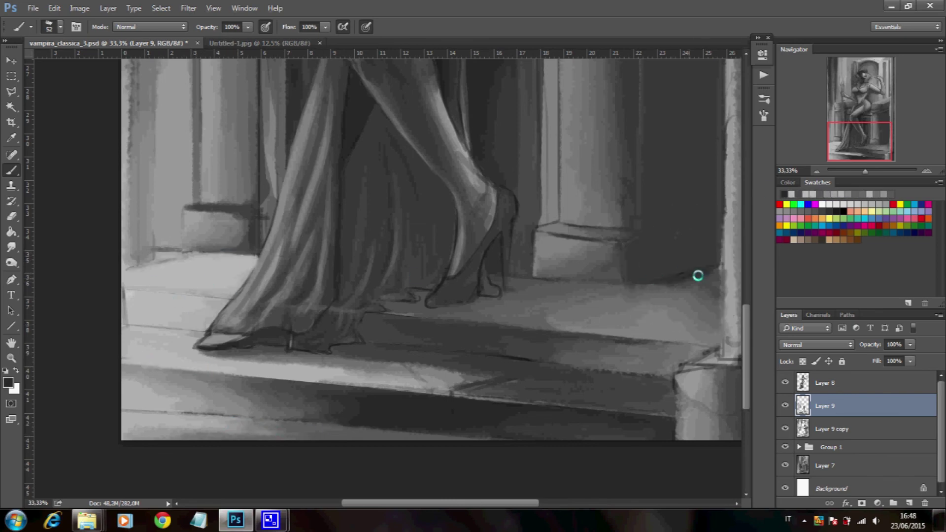
key(ctrl+minus)
key(ctrl+minus)
key(ctrl+minus)
right_click(464, 327)
key(Escape)
key(ctrl+plus)
right_click(507, 127)
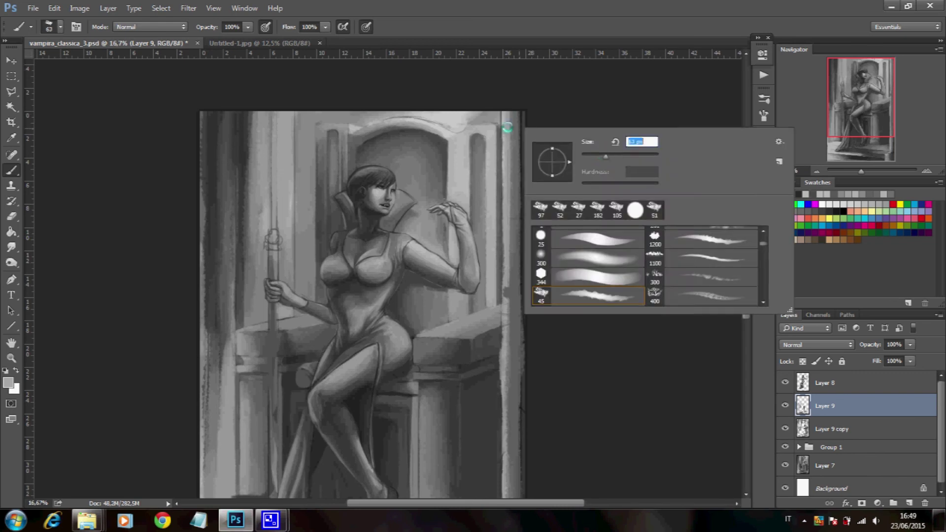
key(Escape)
scroll(508, 389, down, 3)
alt+click(518, 302)
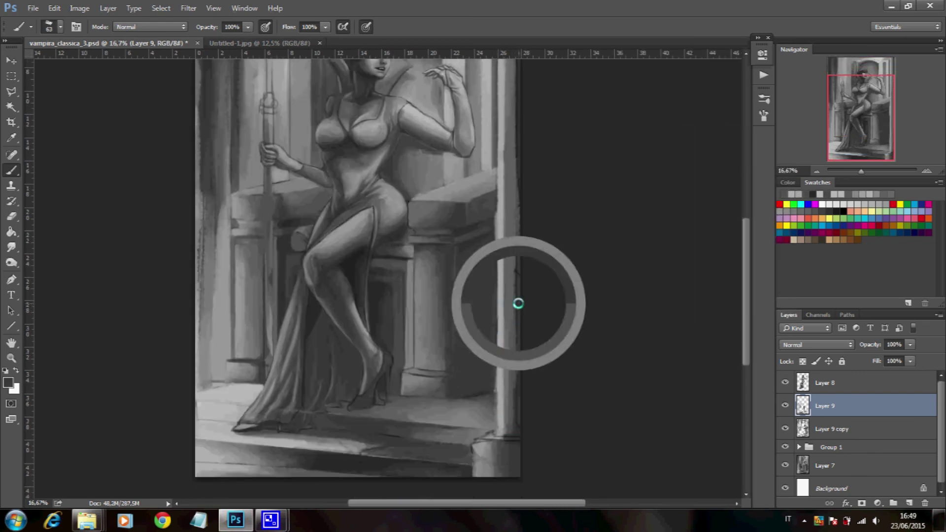
mouse_move(525, 158)
mouse_down()
mouse_move(515, 181)
mouse_move(493, 190)
mouse_up()
alt+click(488, 96)
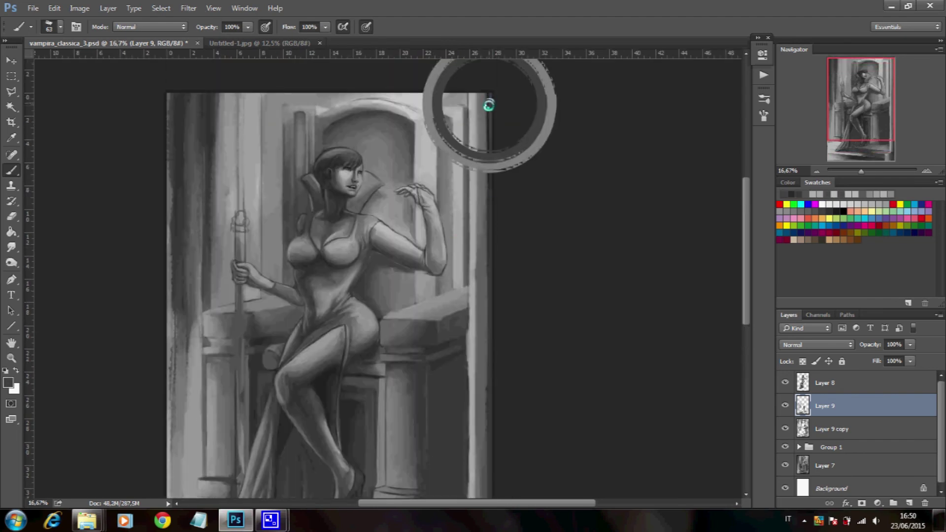
scroll(480, 191, down, 3)
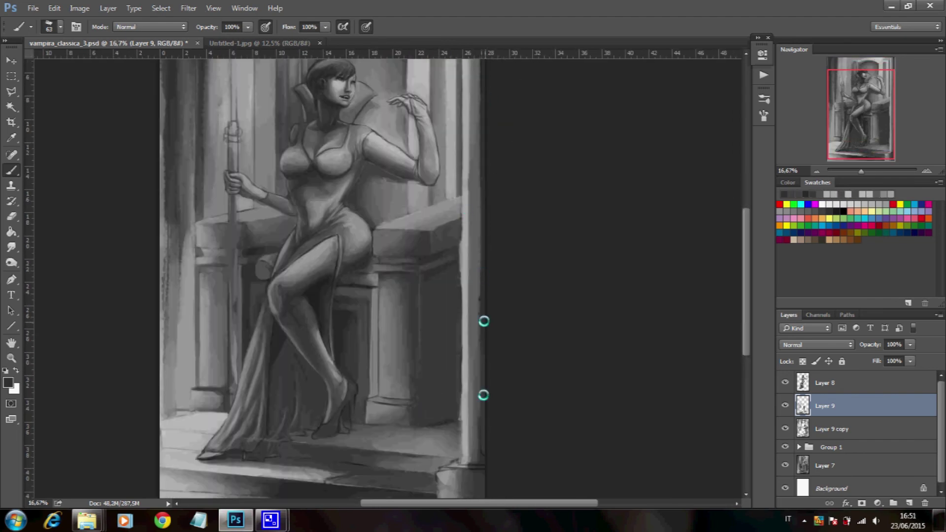
drag(479, 433, 480, 324)
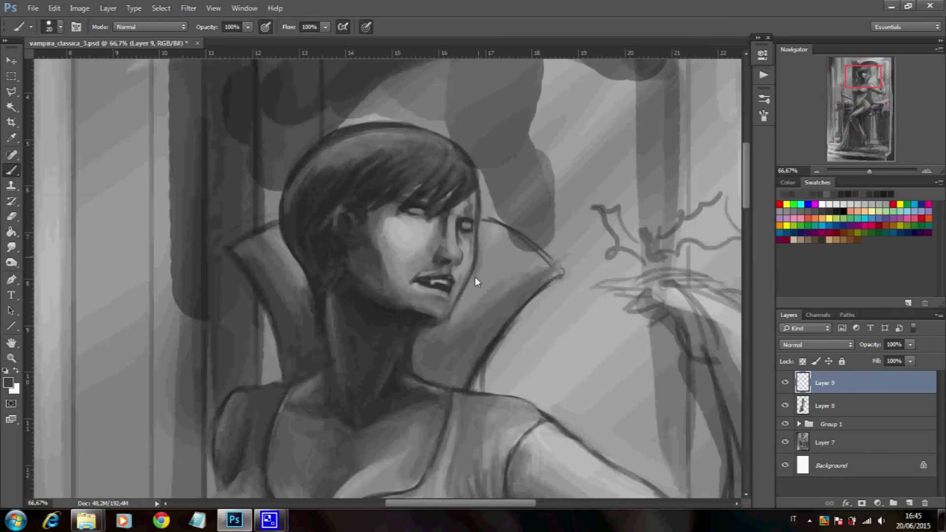
- Darken the line along the jaw and neck and touch up the teeth with a smaller brush
right_click(504, 253)
drag(473, 271, 442, 323)
right_click(441, 323)
right_click(425, 277)
drag(434, 275, 438, 282)
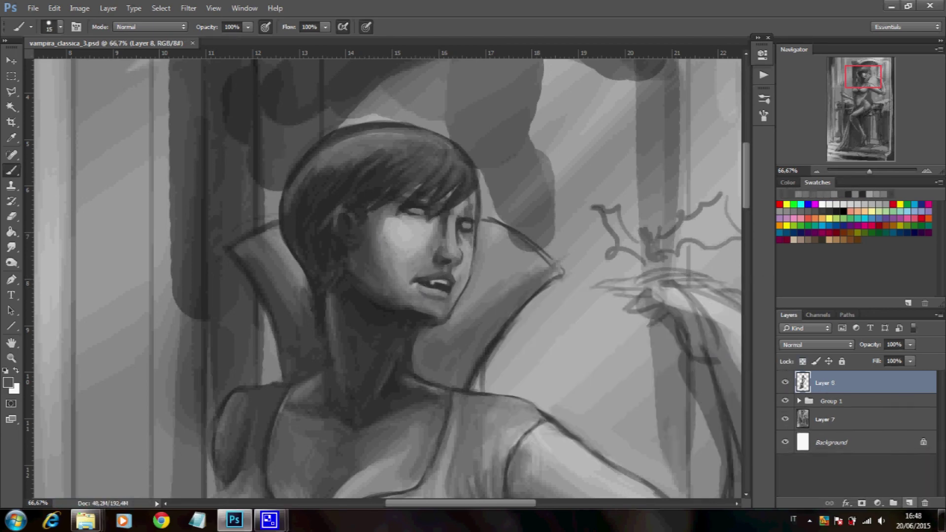
- Zoom in, pick a new colour and darken under and beside the right eye's lower lid
key(ctrl+plus)
key(ctrl+plus)
click(8, 382)
key(Return)
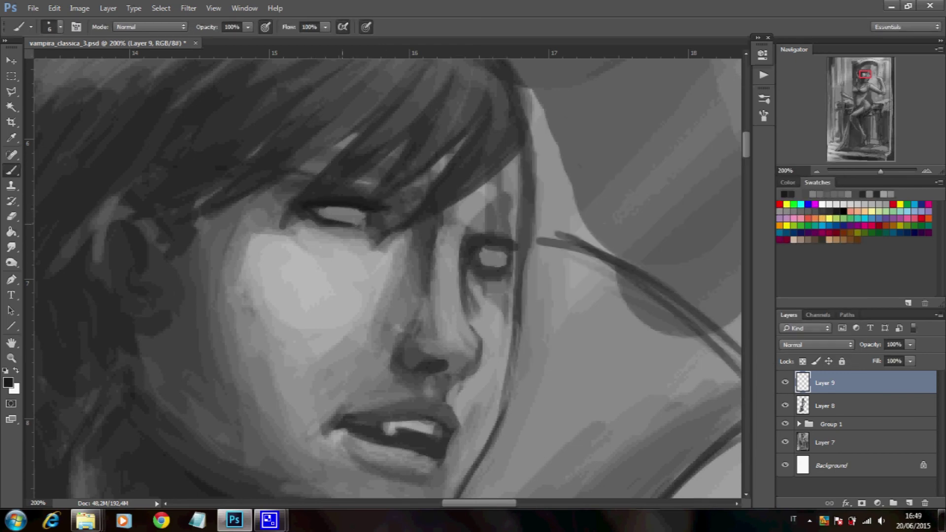
drag(490, 259, 518, 296)
drag(523, 249, 522, 329)
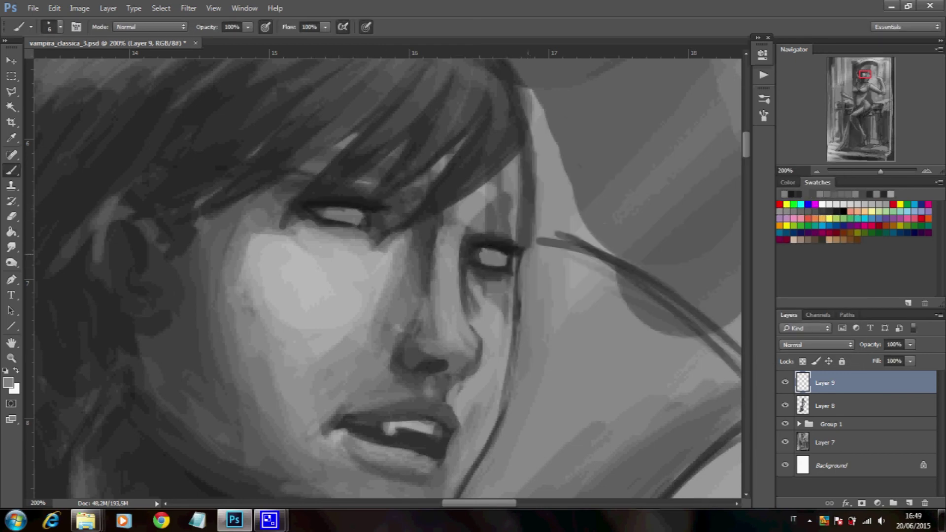
drag(463, 254, 466, 295)
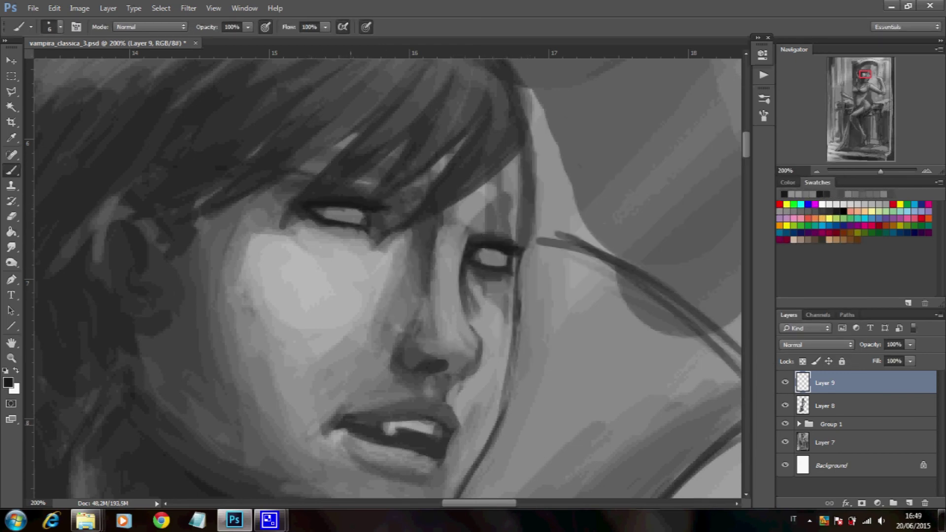
- Brighten the teeth and fang with light strokes
drag(465, 370, 451, 321)
mouse_move(374, 384)
mouse_down()
mouse_move(423, 378)
mouse_move(424, 391)
mouse_up()
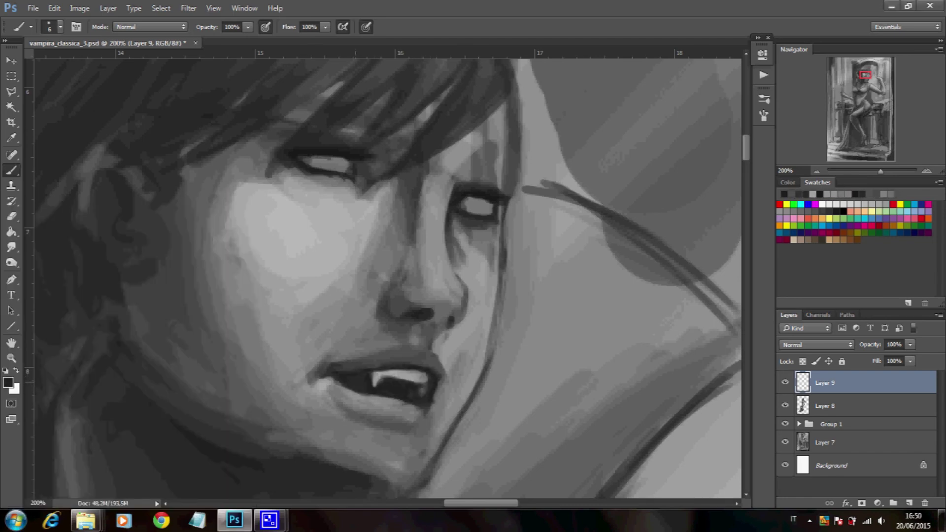
scroll(417, 258, up, 5)
right_click(603, 253)
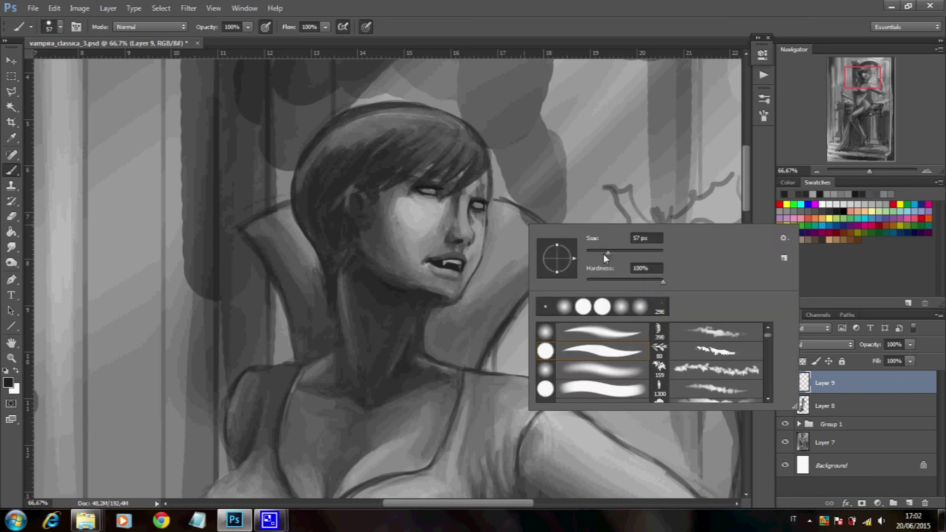
- Lighten the forearm using tones sampled around the arm and hand
key(Return)
scroll(410, 363, up, 1)
scroll(345, 363, down, 3)
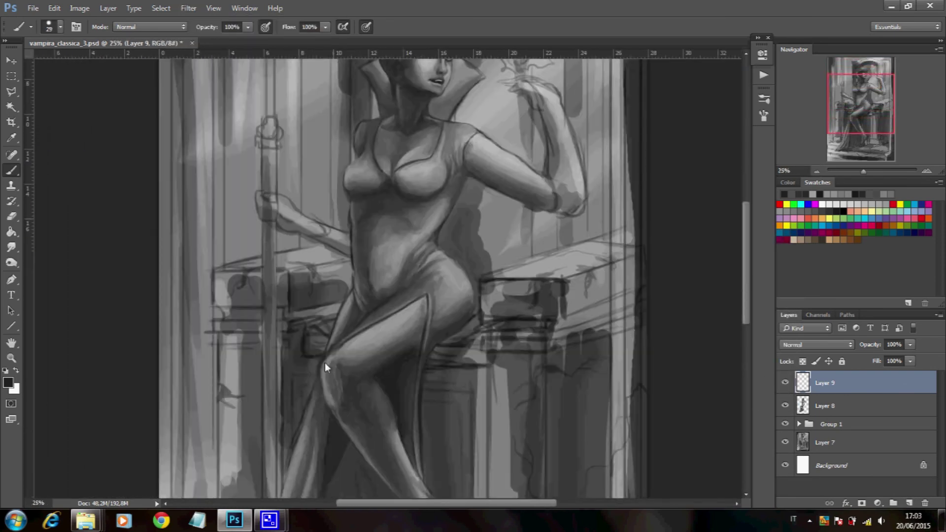
right_click(366, 249)
key(Return)
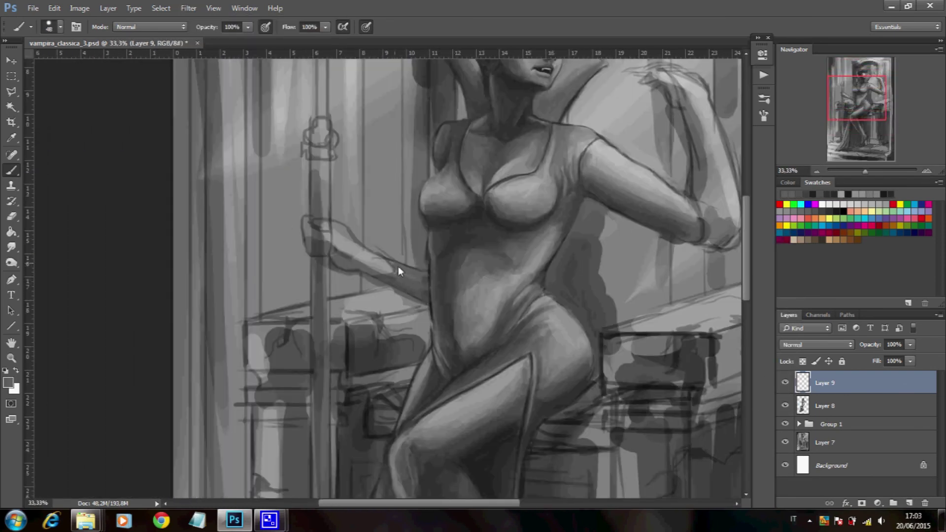
alt+click(404, 277)
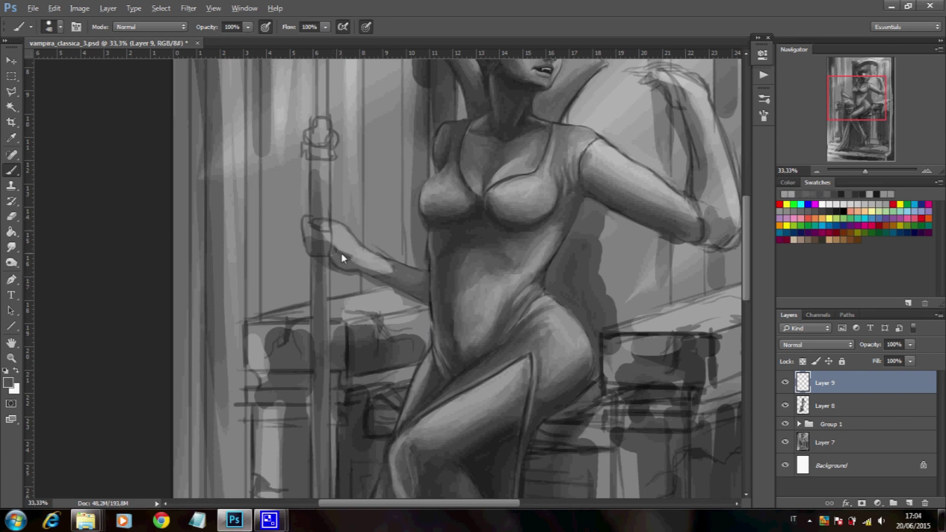
drag(343, 260, 379, 268)
alt+click(325, 228)
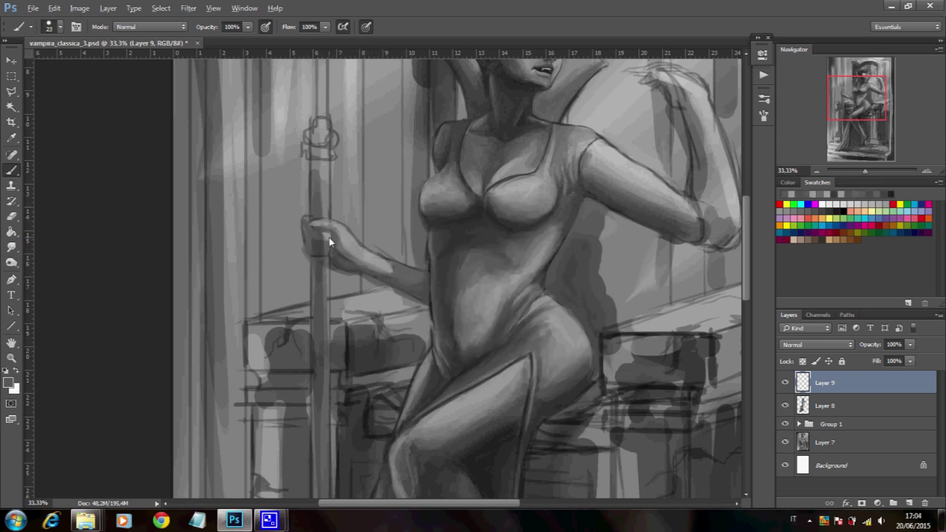
alt+click(328, 259)
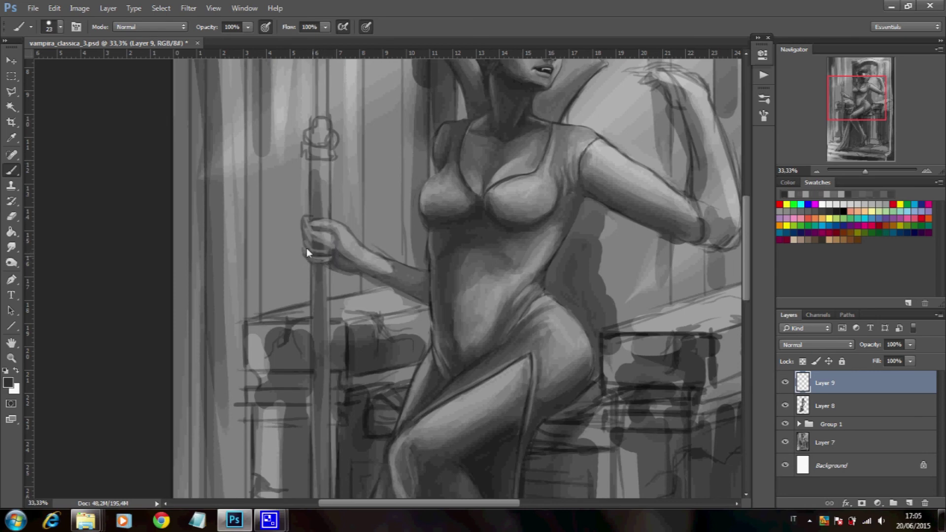
drag(303, 237, 243, 307)
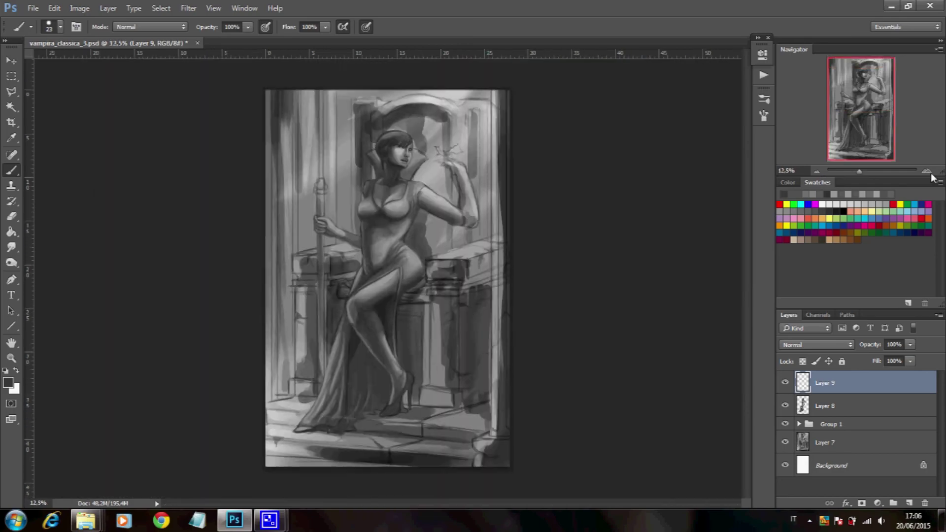
- Merge the layers and push the waist and hip contour with Liquify's Forward Warp
click(735, 365)
key(ctrl+shift+x)
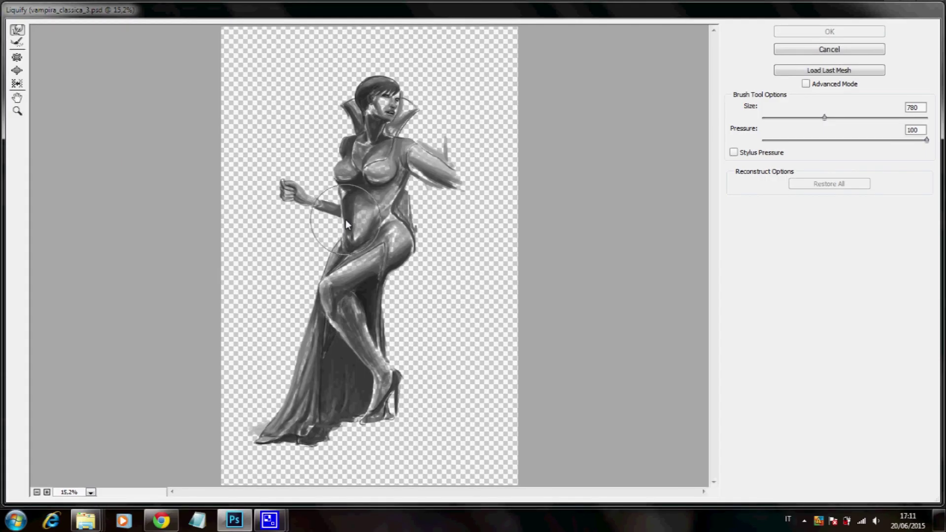
drag(351, 234, 358, 227)
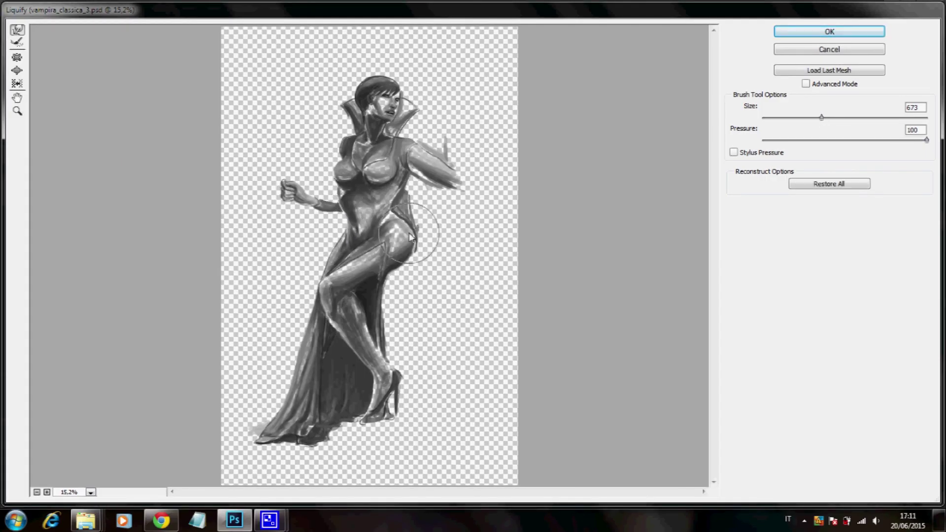
key(bracketleft)
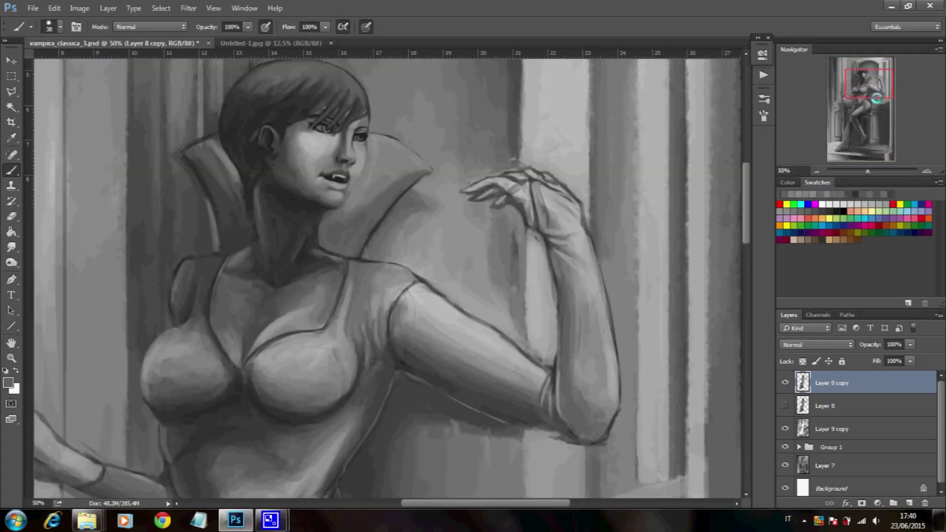
- On a fresh touch-up layer, brighten the upper arm, elbow and forearm's right edge
right_click(421, 293)
key(Return)
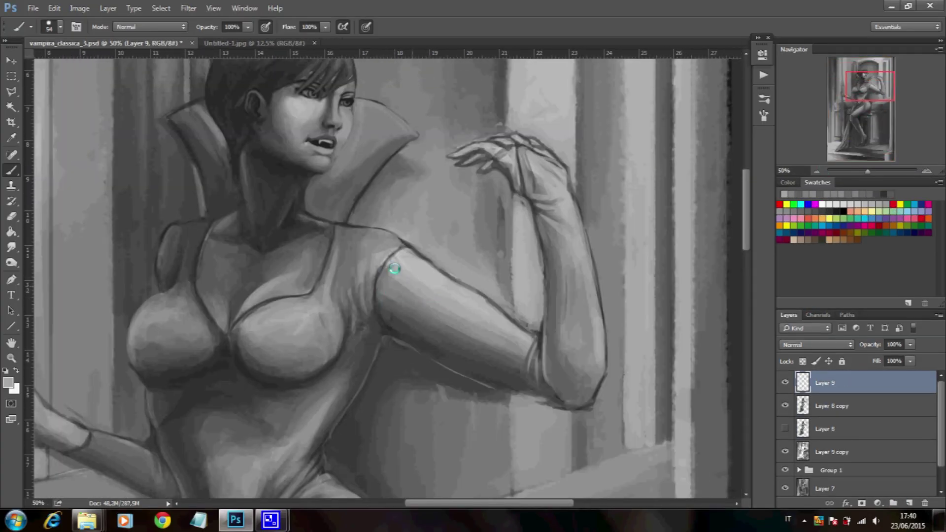
drag(395, 268, 444, 275)
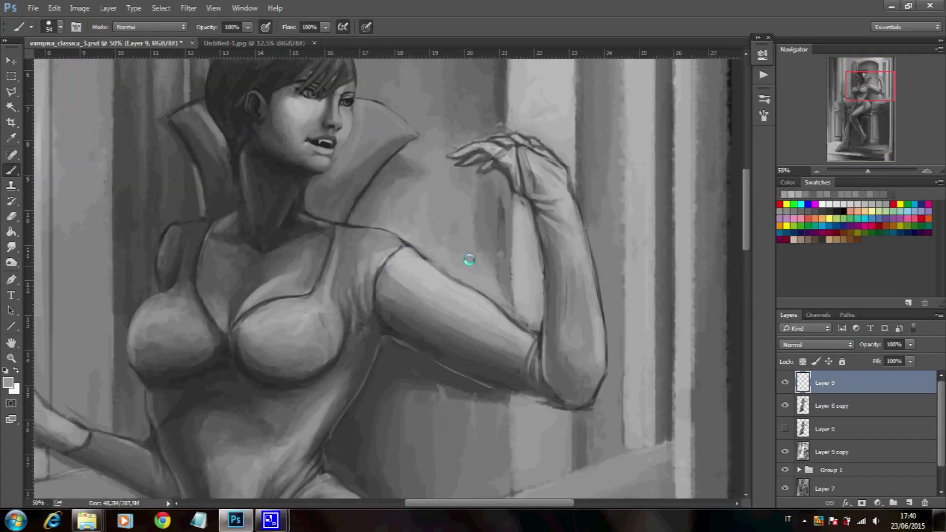
key(e)
key(b)
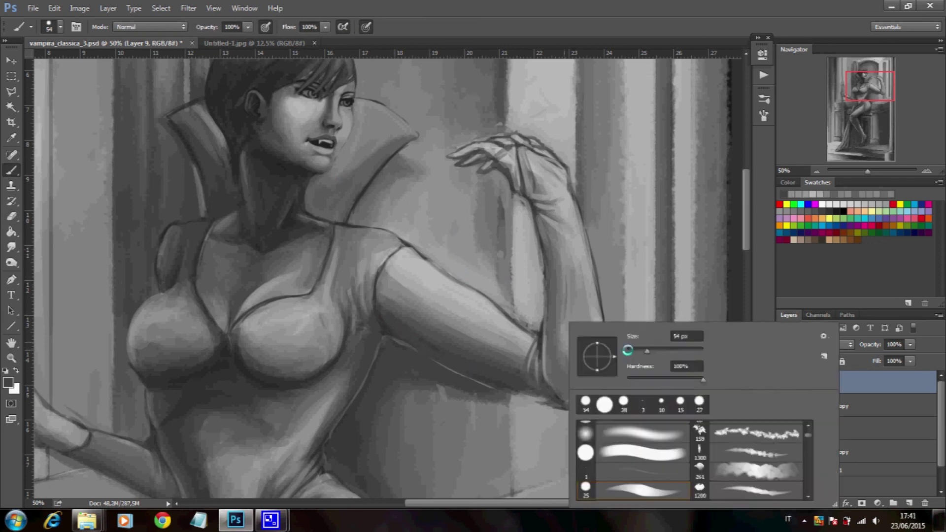
drag(549, 397, 532, 387)
key(bracketleft)
drag(561, 293, 575, 372)
- Alt-sample greys to lighten the forearm and brighten the hand and fingers
alt+click(560, 243)
mouse_move(566, 247)
mouse_down()
mouse_move(593, 321)
mouse_move(586, 297)
mouse_up()
alt+click(580, 344)
drag(580, 344, 569, 233)
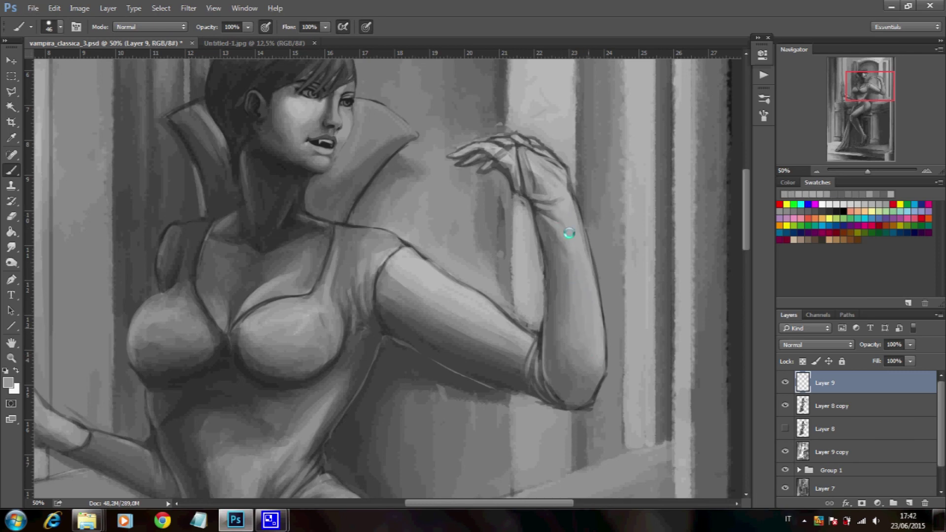
alt+click(539, 172)
mouse_move(537, 184)
mouse_down()
mouse_move(502, 152)
mouse_move(516, 173)
mouse_up()
key(bracketleft)
key(bracketleft)
key(bracketleft)
- Restore the arm layer and lighten the upper-arm edge and forearm's left edge
alt+click(541, 147)
key(Delete)
key(e)
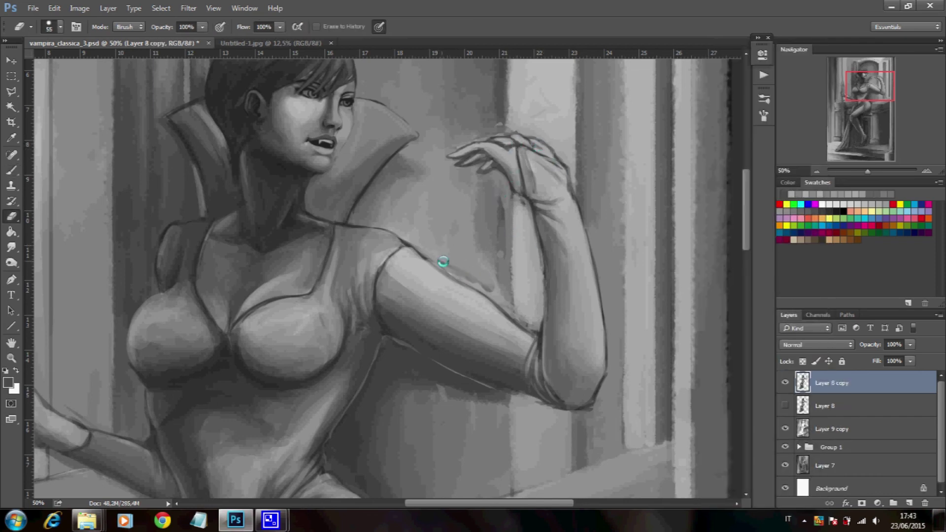
key(b)
key(ctrl+z)
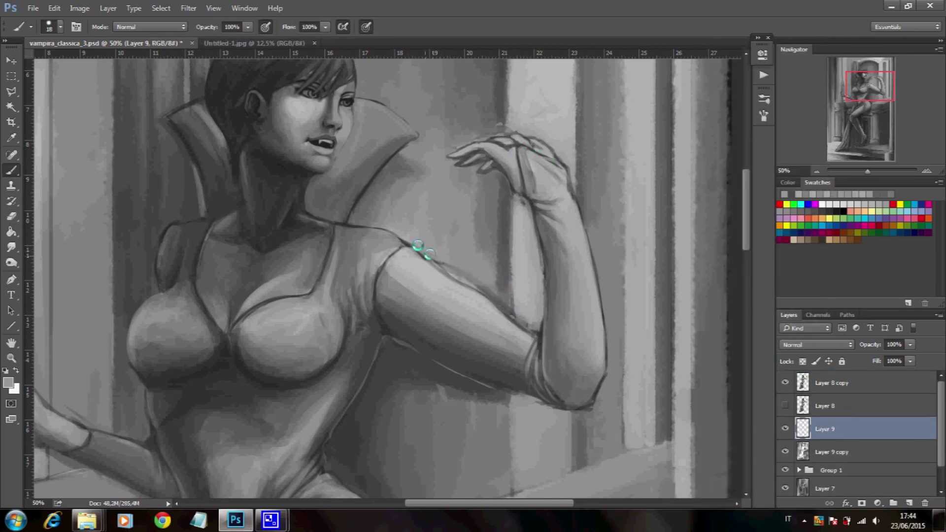
mouse_move(452, 273)
mouse_down()
mouse_move(468, 283)
mouse_move(505, 277)
mouse_move(512, 223)
mouse_up()
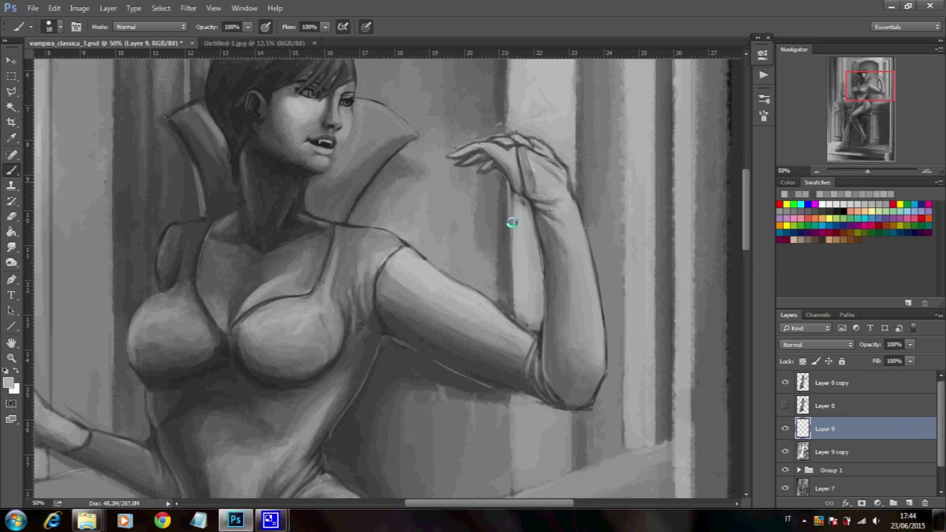
mouse_move(506, 186)
mouse_down()
mouse_move(519, 315)
mouse_move(512, 231)
mouse_up()
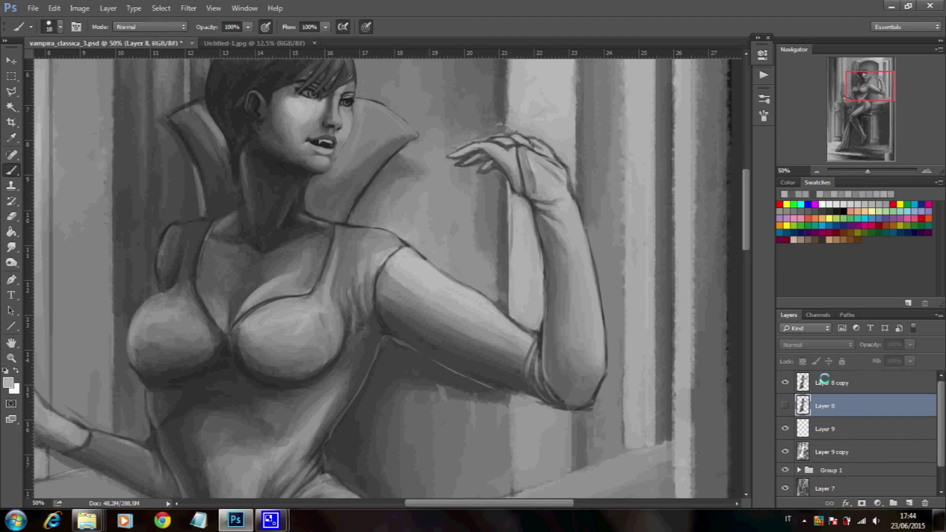
- On the figure layer, repaint the shoulder and sleeve edge and darken the arm's edge line
scroll(463, 231, down, 1)
key(alt+bracketright)
key(e)
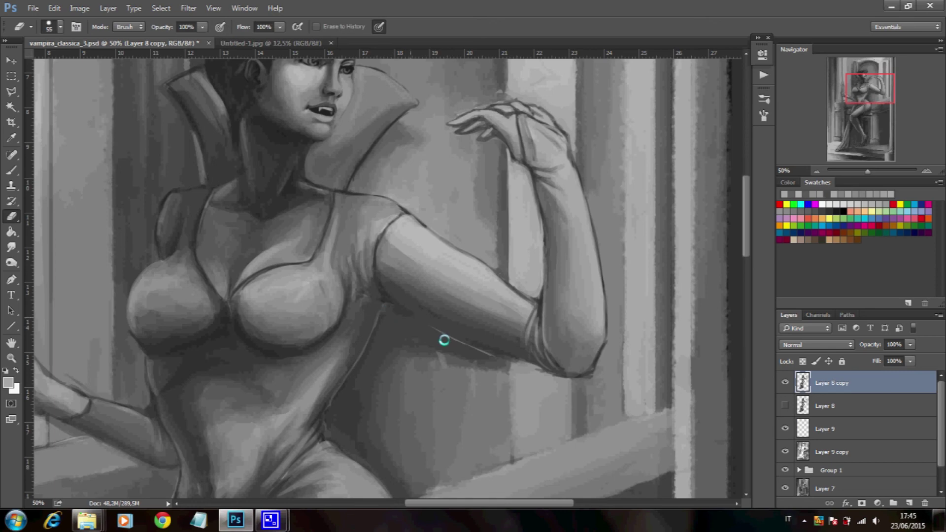
key(b)
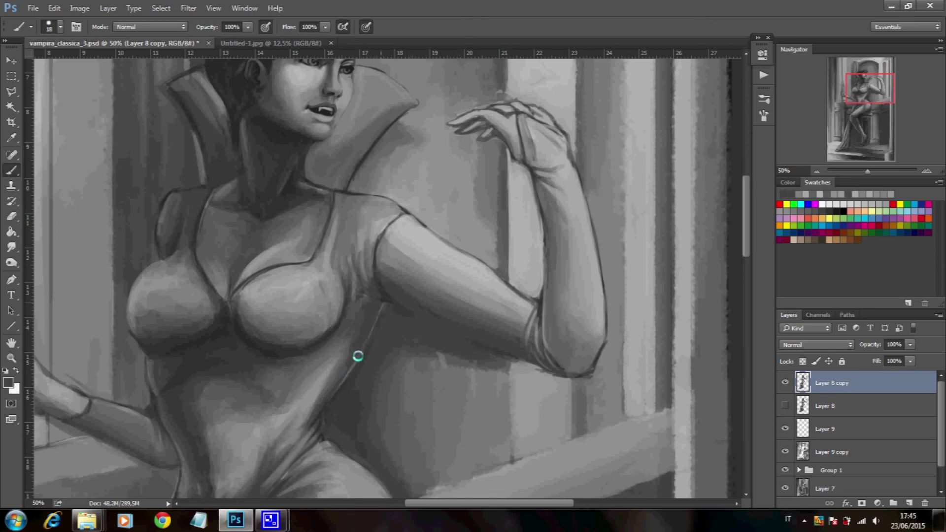
alt+click(446, 335)
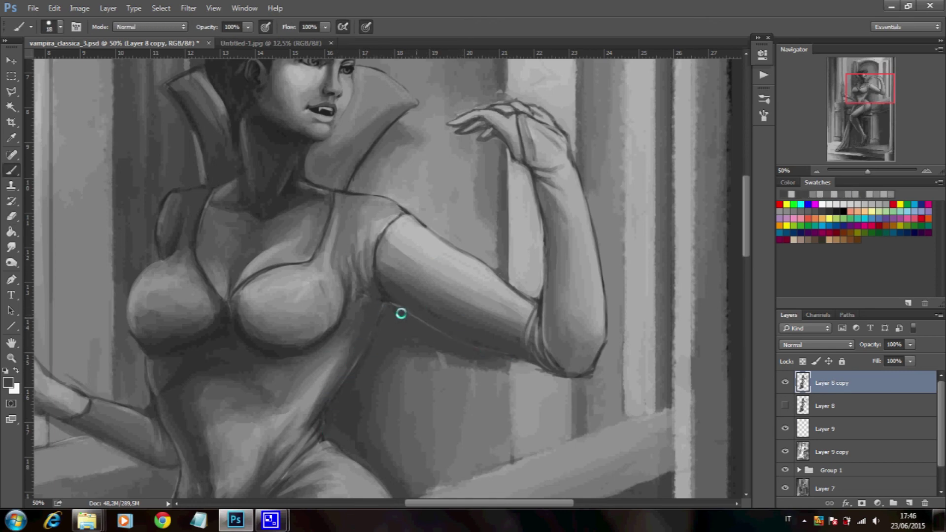
mouse_move(413, 231)
mouse_down()
mouse_move(397, 196)
mouse_move(395, 249)
mouse_up()
alt+click(318, 344)
drag(375, 296, 358, 232)
- Darken the armpit and sleeve edge with sampled greys, then move up toward the collar
alt+click(374, 292)
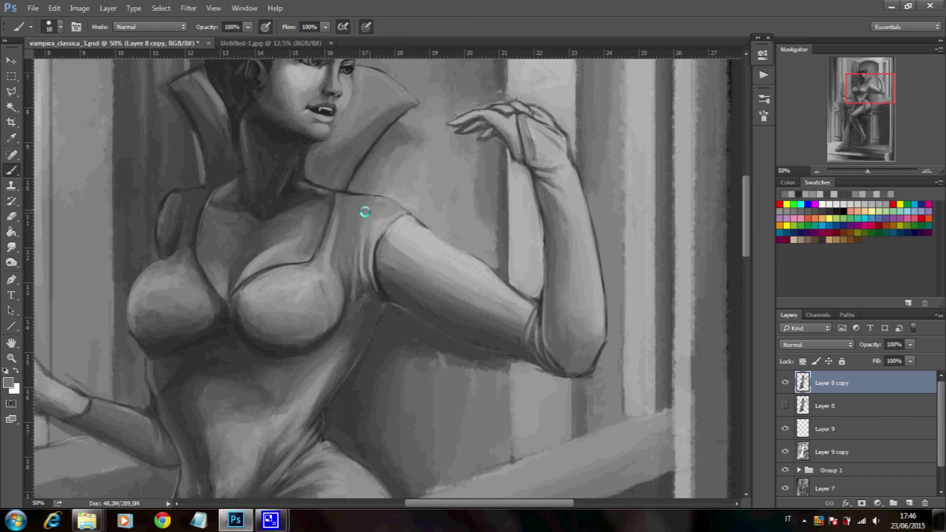
alt+click(364, 212)
drag(353, 266, 366, 295)
alt+click(405, 211)
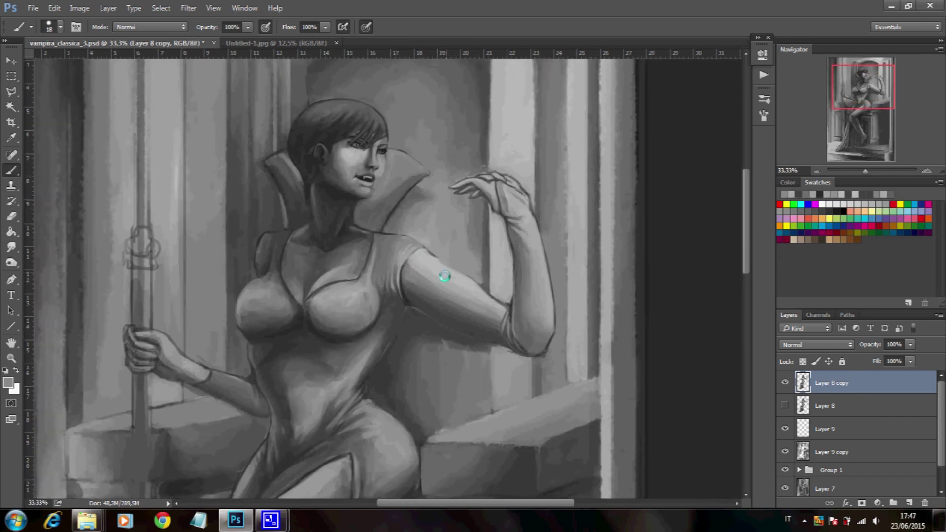
drag(156, 362, 334, 214)
key(e)
key(b)
alt+click(354, 196)
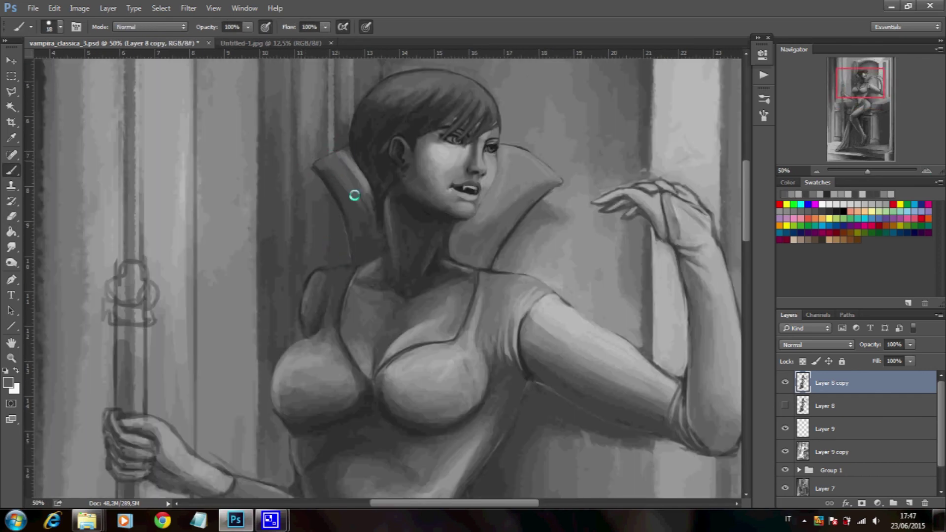
- Lightly repaint the collar and sample neck and collar-edge greys with a smaller brush
alt+click(317, 161)
drag(376, 226, 365, 192)
alt+click(369, 236)
right_click(369, 235)
alt+click(366, 247)
alt+click(390, 232)
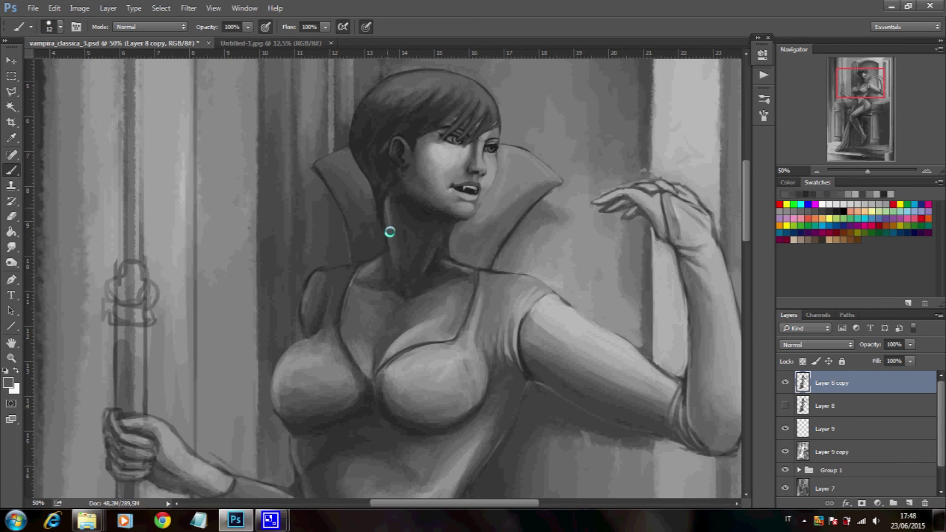
alt+click(538, 198)
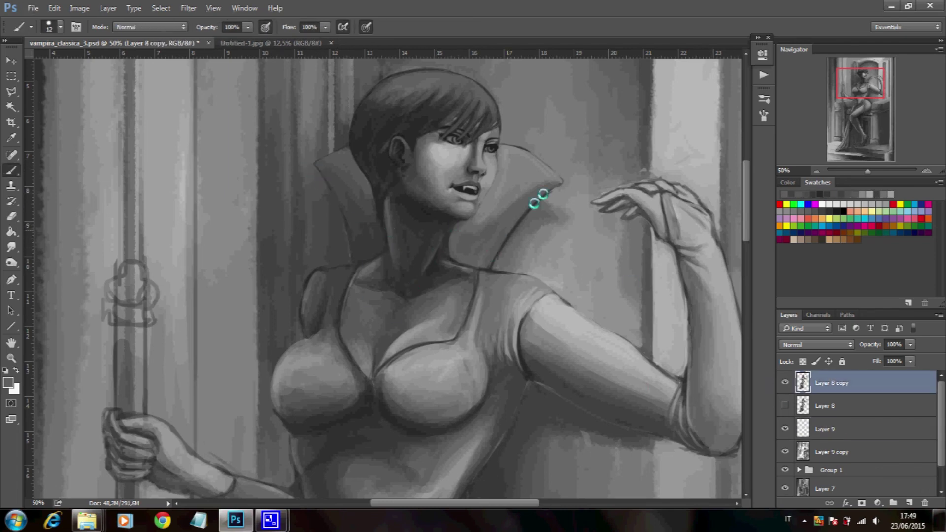
- With a larger brush, add lighter strokes through the hair
right_click(376, 171)
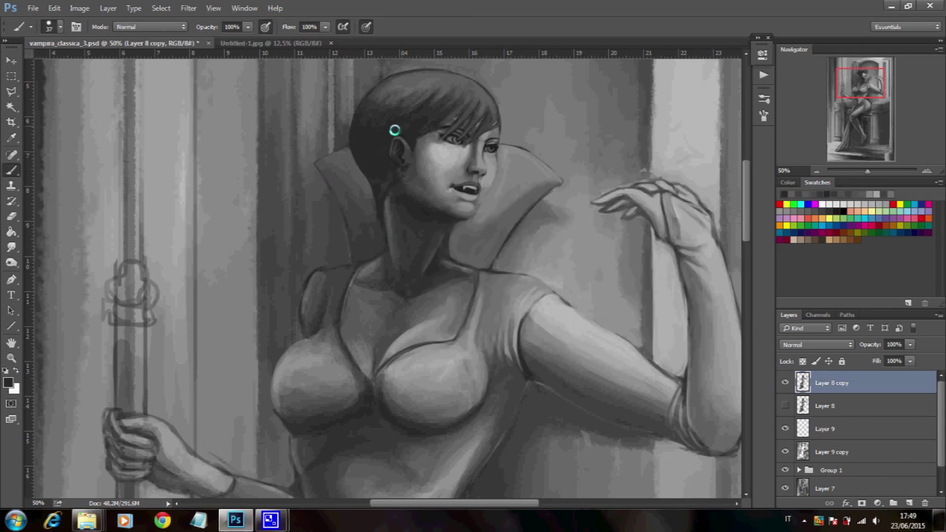
drag(365, 148, 377, 152)
alt+click(407, 112)
drag(412, 89, 450, 84)
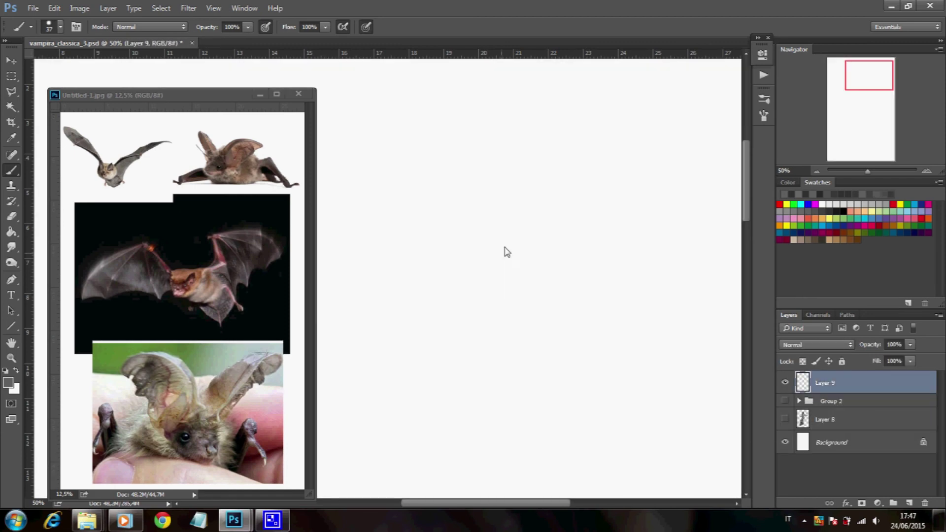
- With a fine brush, sketch the bat's head, ear, jaw and cheek
right_click(505, 251)
double_click(738, 215)
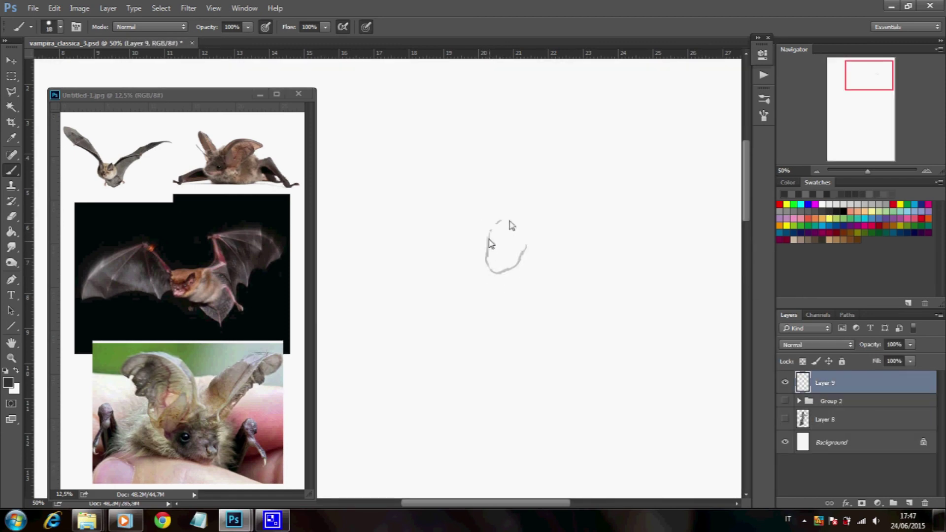
drag(520, 194, 544, 187)
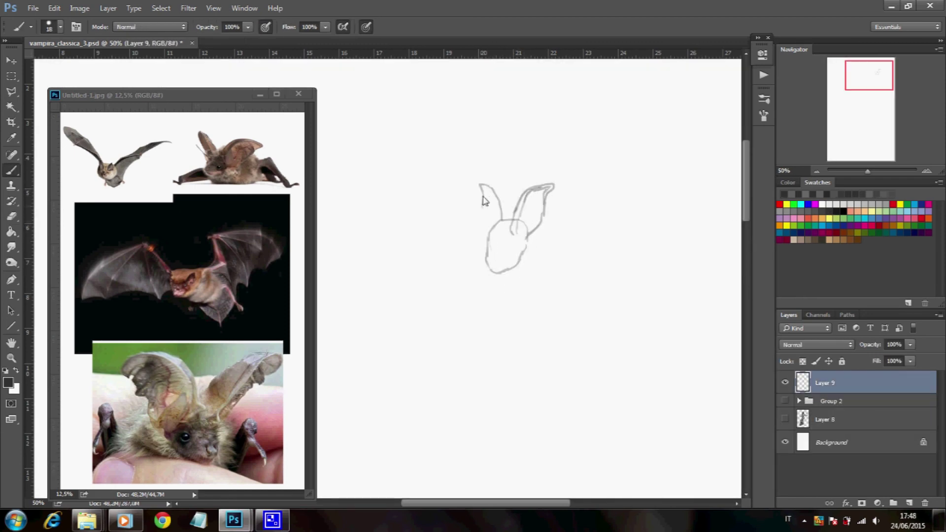
drag(552, 189, 520, 252)
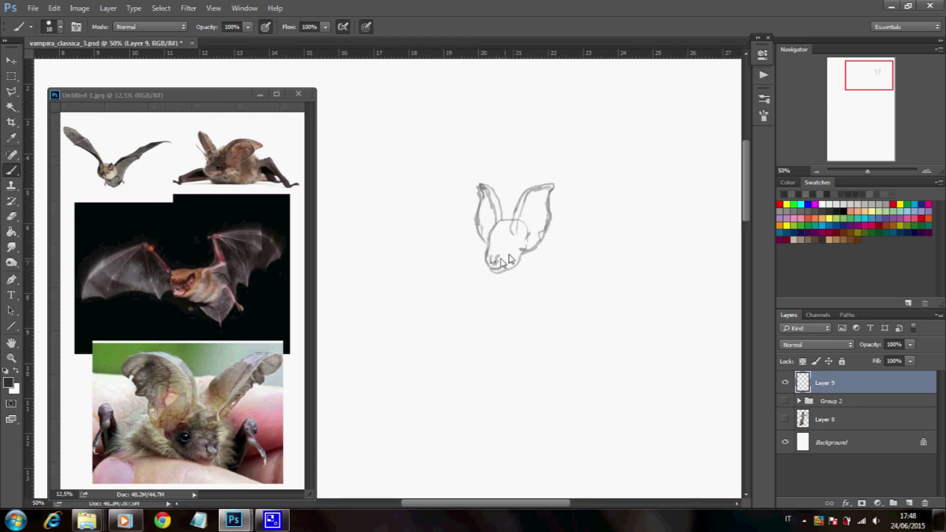
drag(509, 270, 513, 274)
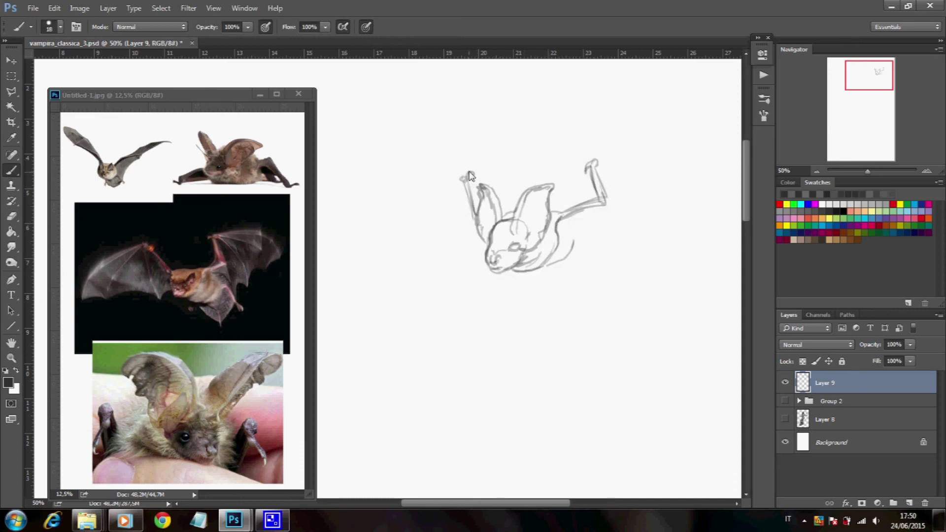
- Select the bat's head with Polygonal Lasso and shrink it using Free Transform
key(l)
click(501, 274)
click(551, 238)
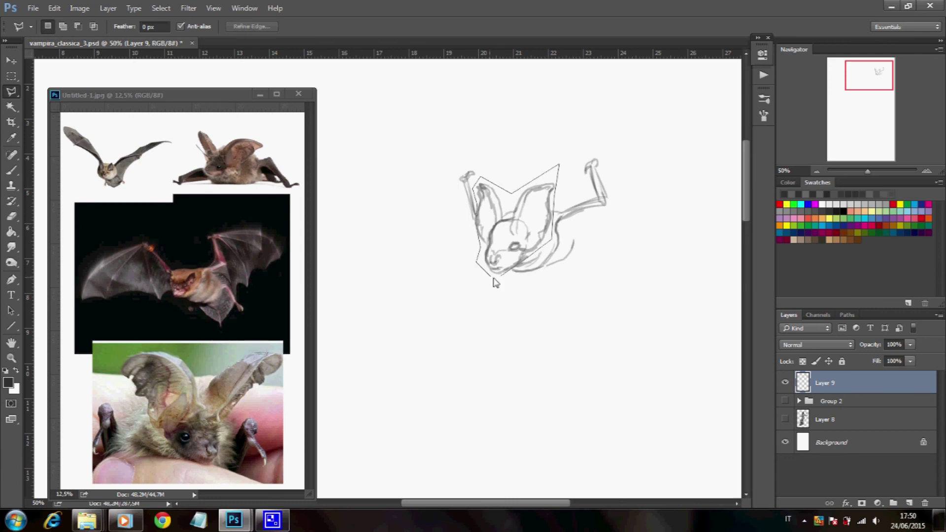
click(495, 280)
key(ctrl+t)
drag(474, 165, 482, 186)
key(Return)
key(b)
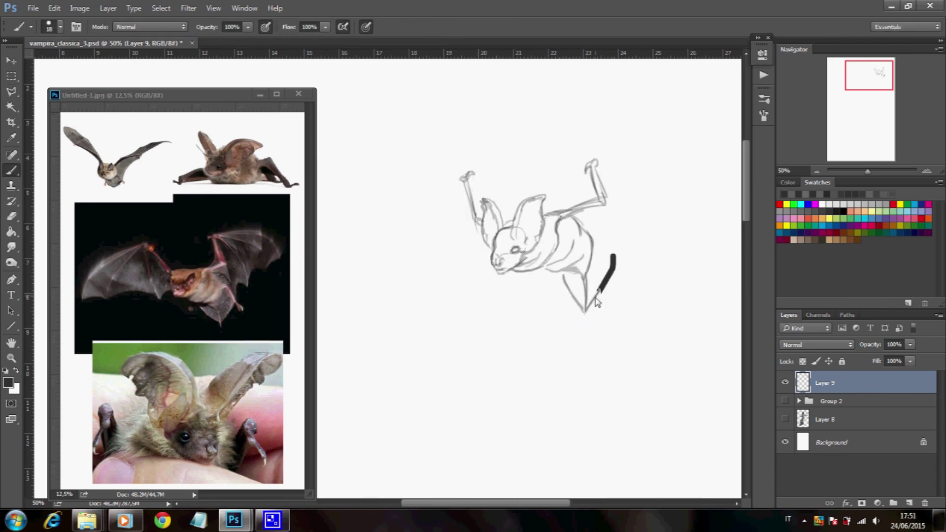
- Draw the bones, upper edges and membrane of both spread wings
drag(605, 198, 674, 178)
drag(586, 170, 695, 162)
drag(673, 180, 615, 256)
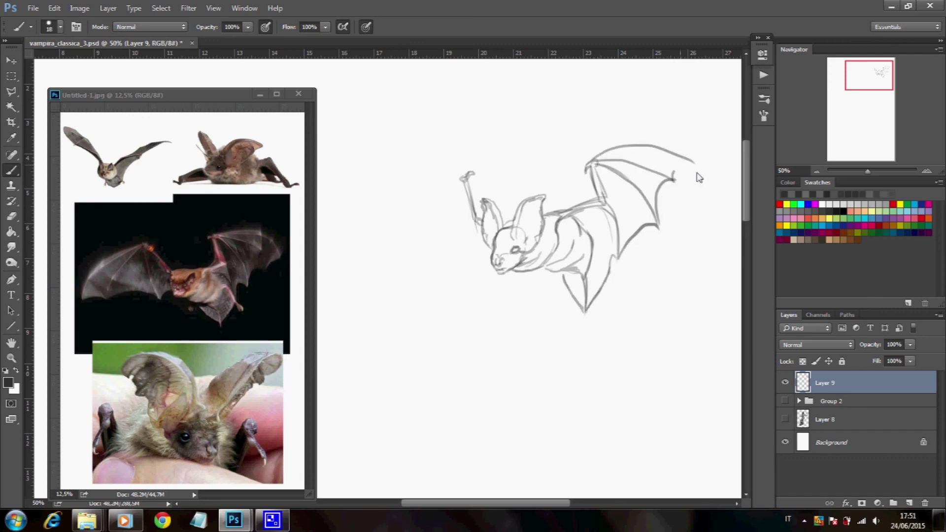
drag(466, 177, 460, 259)
drag(466, 175, 393, 209)
drag(461, 180, 416, 237)
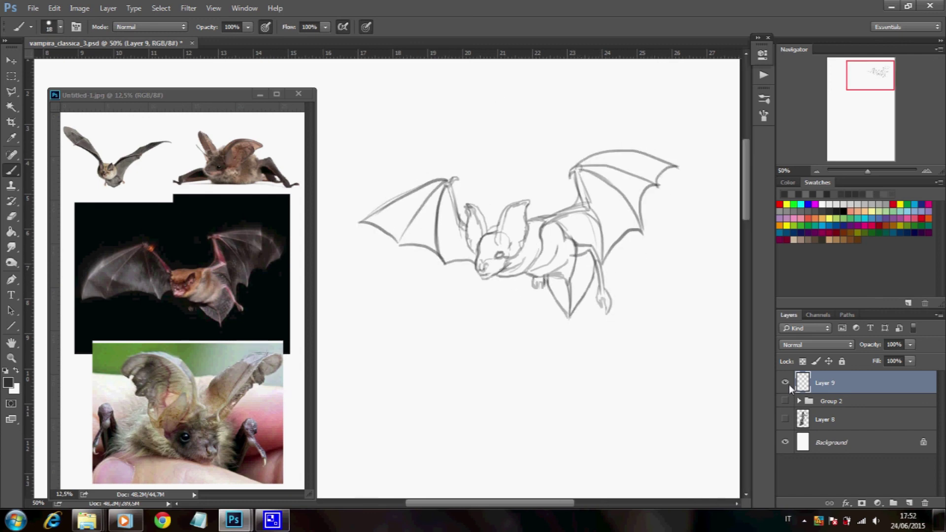
- On a new layer beneath the sketch, block in the bat's body and wings in dark grey
ctrl+click(909, 503)
right_click(513, 302)
drag(589, 335, 611, 335)
mouse_move(360, 223)
mouse_down()
mouse_move(440, 203)
mouse_move(463, 243)
mouse_move(409, 256)
mouse_move(512, 212)
mouse_move(556, 278)
mouse_move(537, 221)
mouse_move(576, 178)
mouse_move(637, 207)
mouse_up()
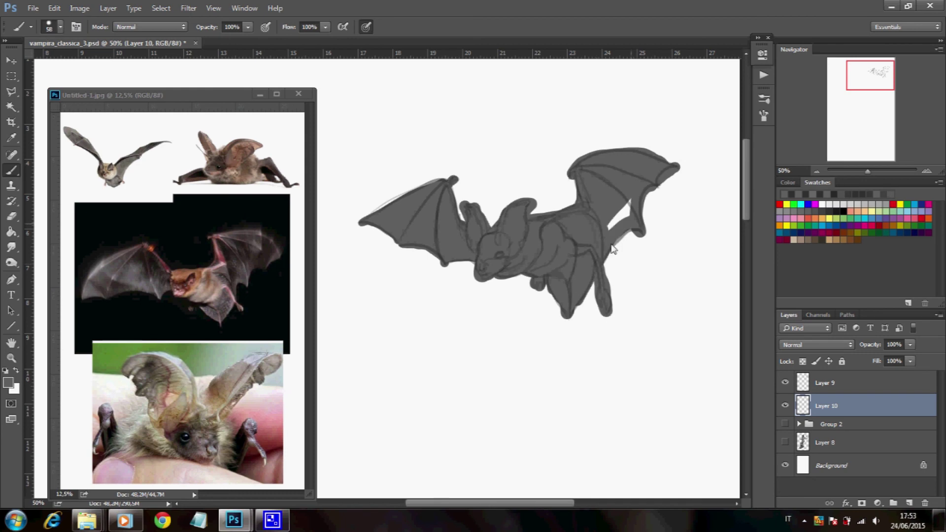
- Select both bat layers and shrink the bat so it sits above her hand
click(785, 424)
shift+click(825, 383)
key(ctrl+minus)
key(ctrl+t)
drag(579, 192, 512, 230)
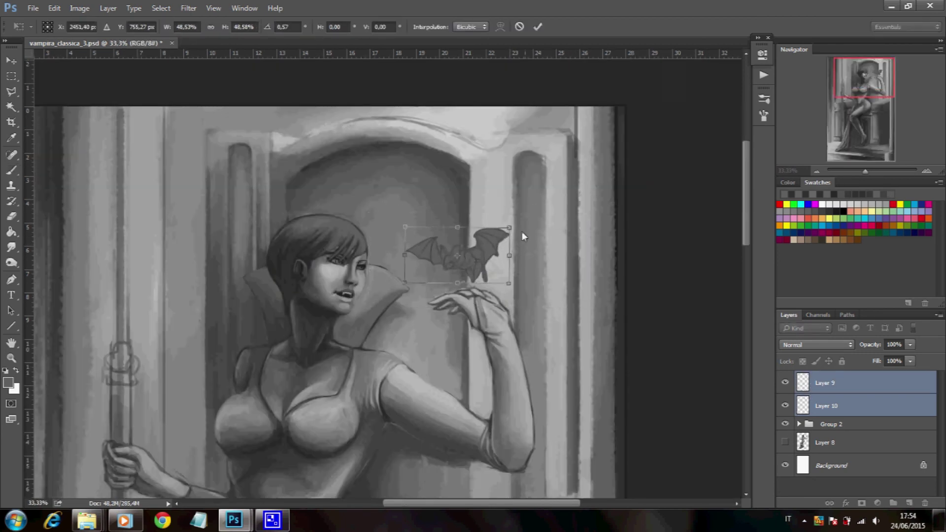
key(Return)
key(b)
- Pick a darker grey and add a new layer clipped to the bat silhouette layer
click(788, 405)
key(ctrl+plus)
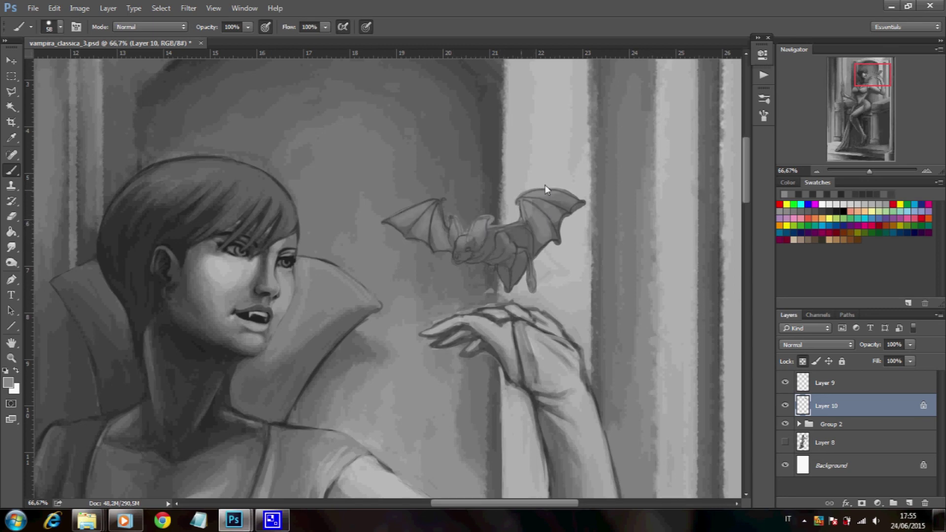
alt+click(466, 255)
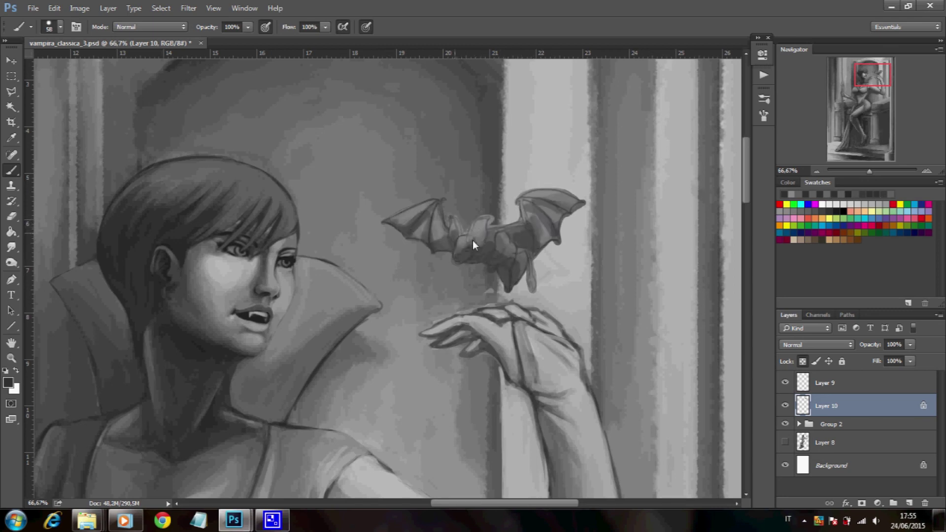
click(909, 503)
mouse_move(271, 520)
right_click(838, 383)
click(729, 224)
- Zoom in on the bat, bring up the reference photos, and brush a light ring around the eye
key(ctrl+plus)
key(ctrl+plus)
click(274, 442)
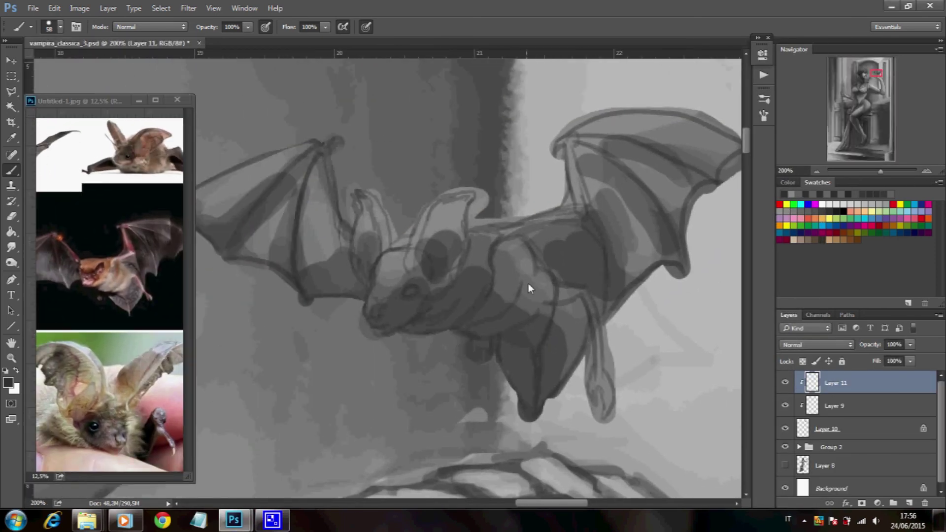
right_click(528, 283)
key(Return)
mouse_move(418, 296)
mouse_down()
mouse_move(410, 280)
mouse_move(423, 297)
mouse_up()
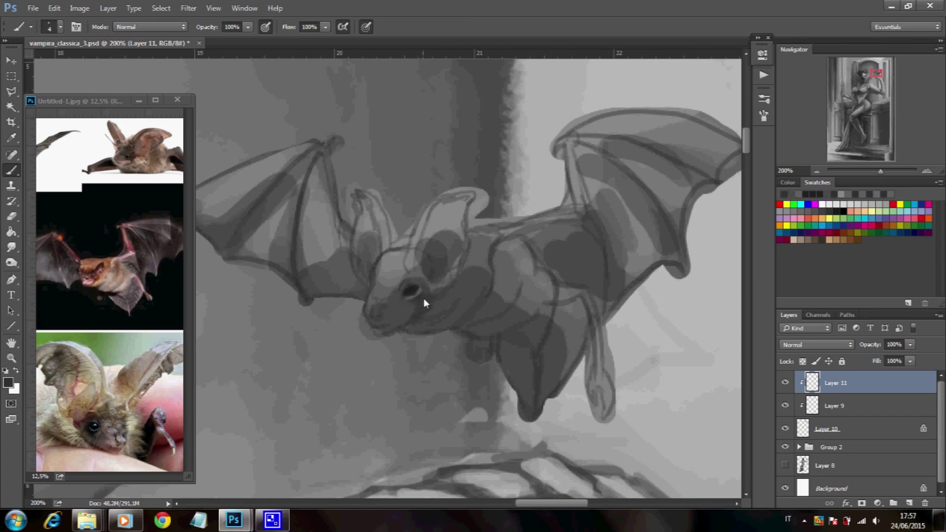
- Sample greys from the bat's head and lighten the inside of its ear
alt+click(371, 304)
alt+click(378, 307)
right_click(377, 315)
key(Return)
right_click(421, 285)
key(Return)
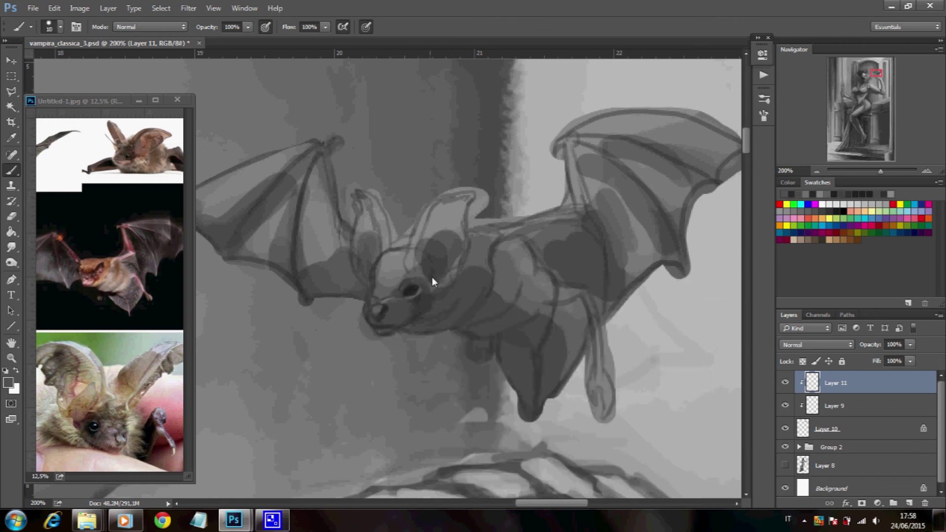
mouse_move(439, 289)
mouse_down()
mouse_move(439, 217)
mouse_move(454, 230)
mouse_up()
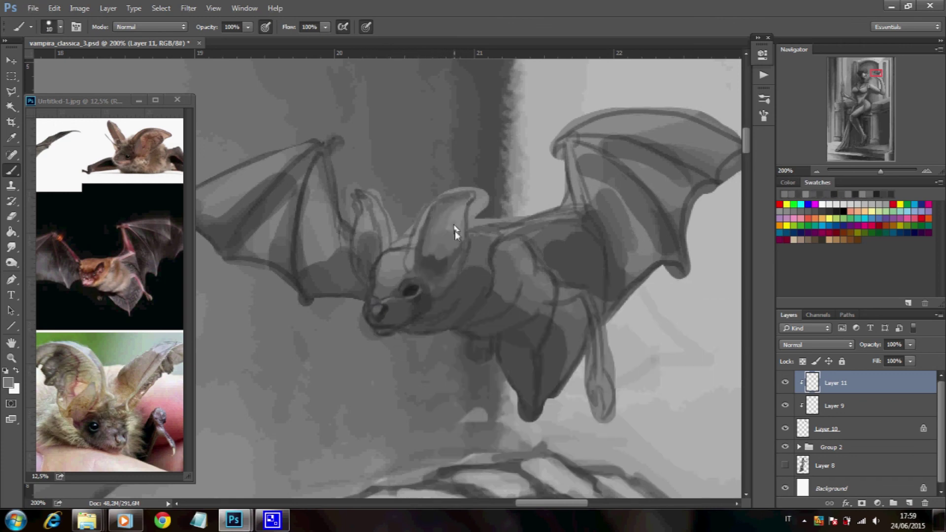
right_click(418, 266)
key(Return)
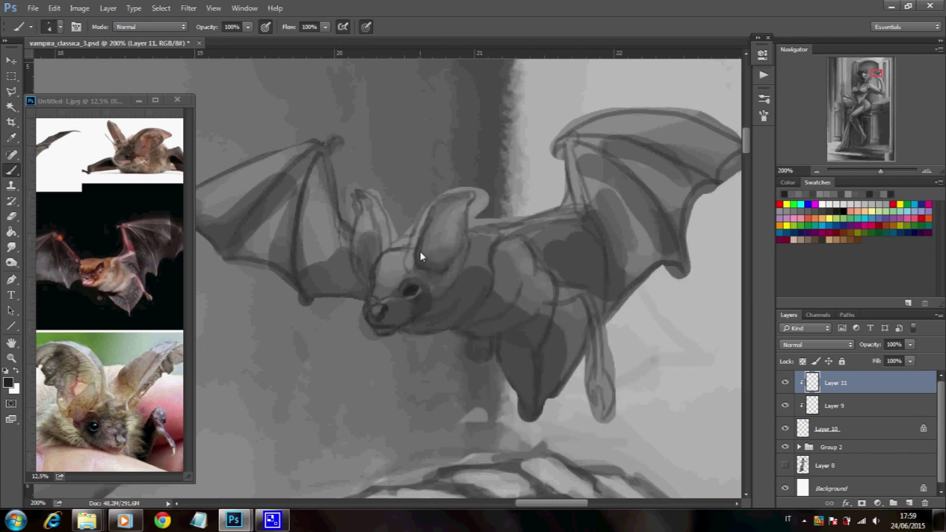
- Pick a lighter grey and, at brush size 13, lighten the bat's left wing membrane
alt+click(480, 227)
right_click(484, 232)
key(Return)
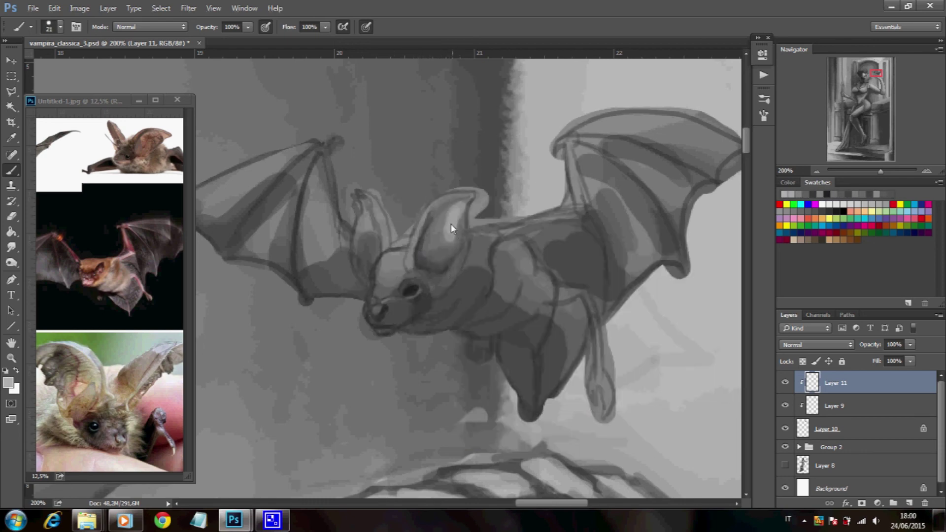
right_click(426, 245)
text(4)
key(Return)
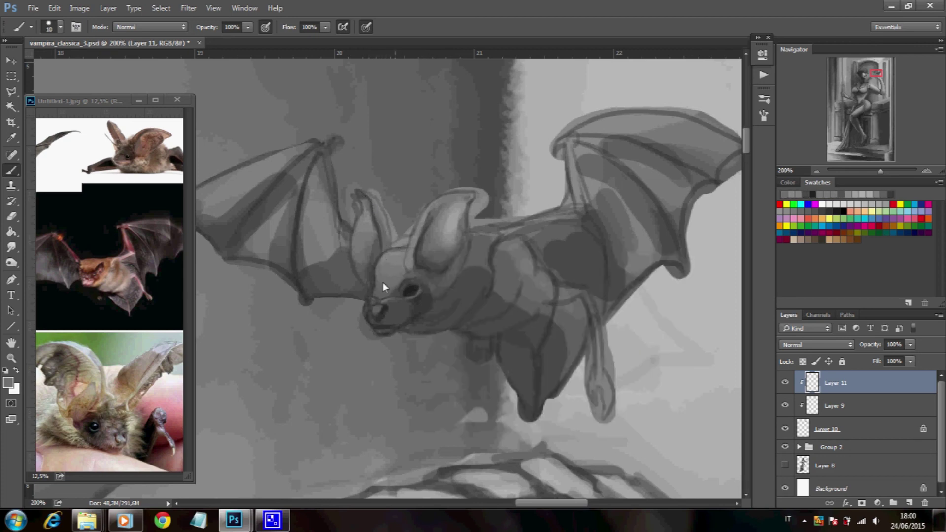
right_click(377, 273)
text(13)
key(Return)
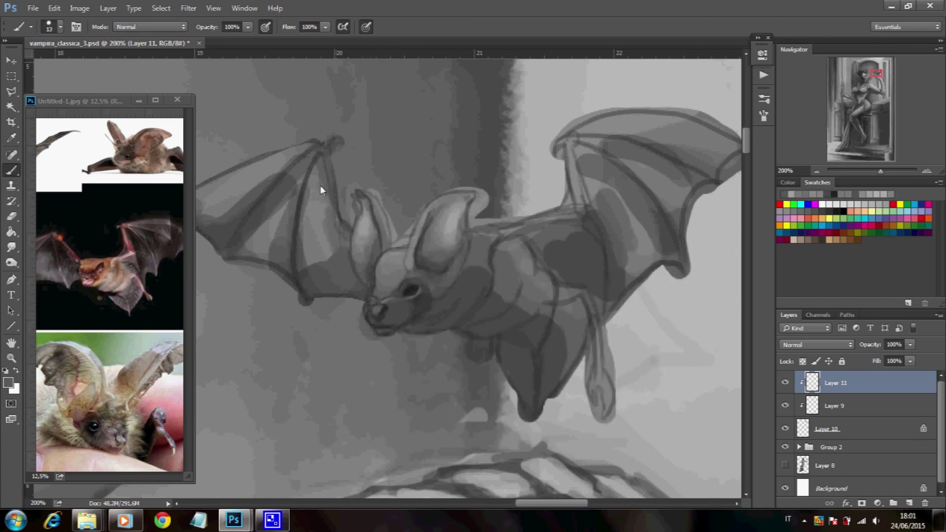
drag(320, 194, 345, 285)
- With a size-20 brush, paint light and dark tones on the left wing membrane
right_click(402, 203)
text(6)
key(Return)
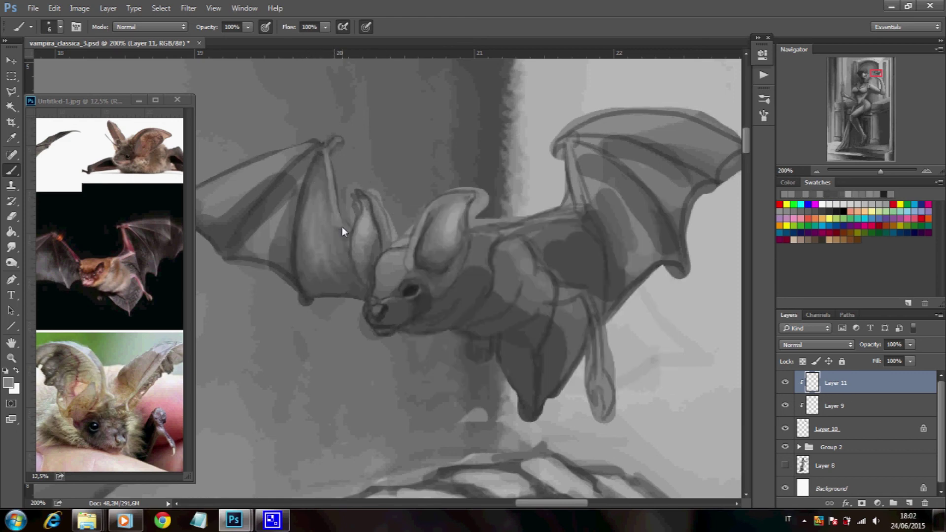
scroll(342, 214, left, 2)
right_click(359, 232)
text(20)
key(Return)
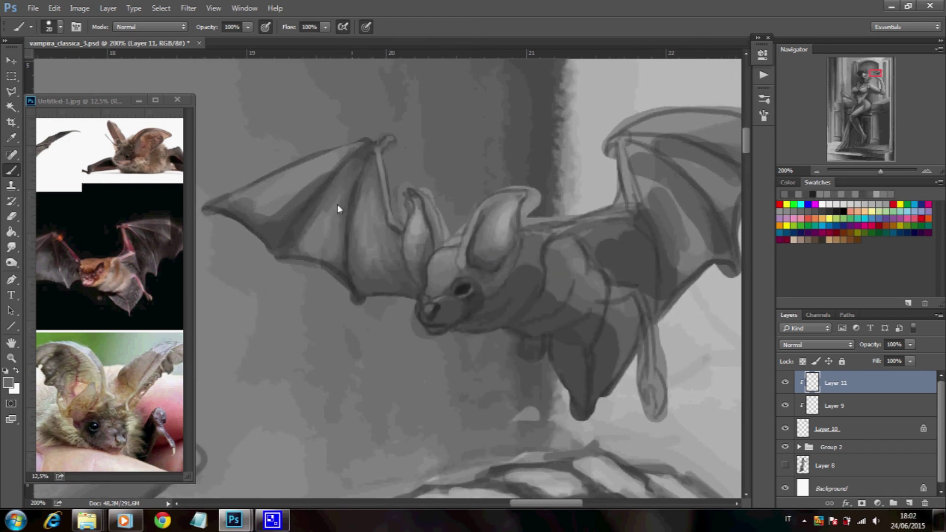
drag(298, 228, 314, 246)
mouse_move(289, 191)
mouse_down()
mouse_move(274, 216)
mouse_move(264, 203)
mouse_up()
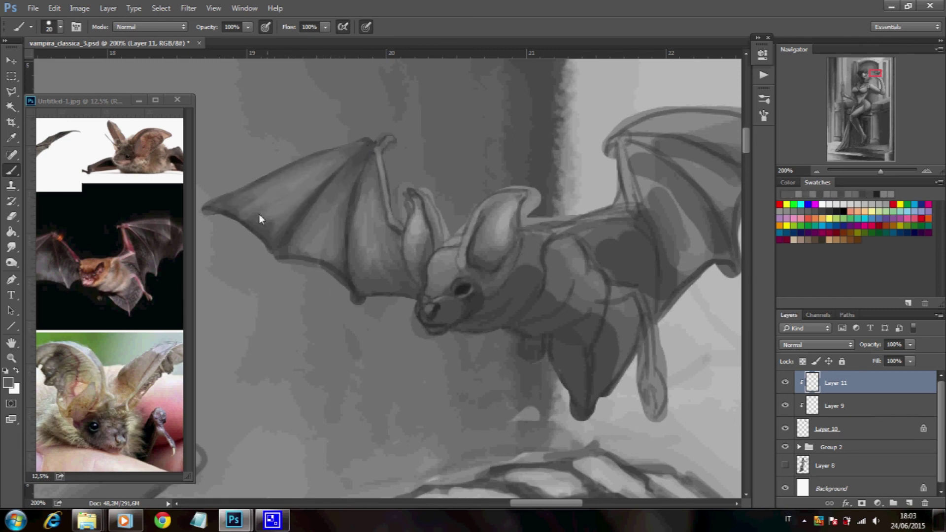
- Sample a mid grey from the bat and set the brush to size 17
scroll(374, 256, right, 2)
right_click(443, 305)
text(7)
key(Return)
right_click(498, 271)
alt+click(495, 230)
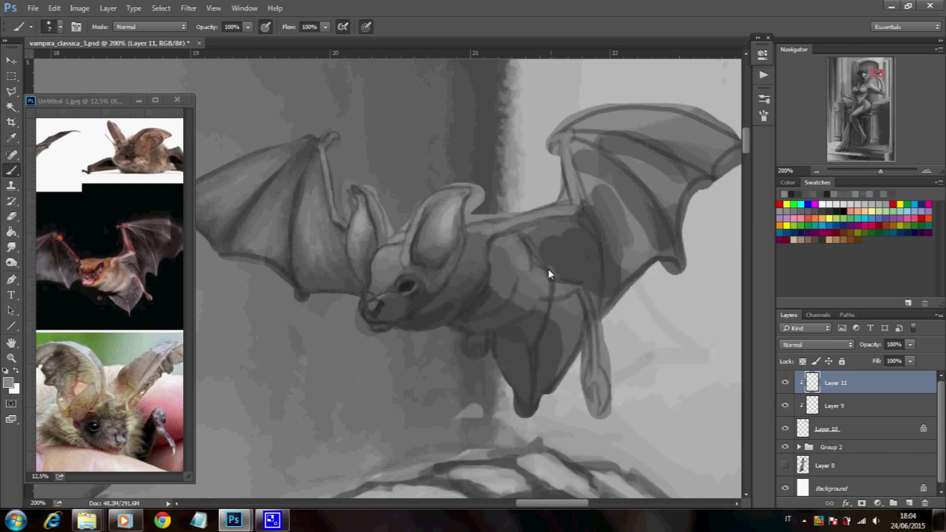
right_click(497, 246)
text(17)
key(Return)
- Shade the bat's body with a dark centre line and a light arm-and-leg stroke
alt+click(480, 310)
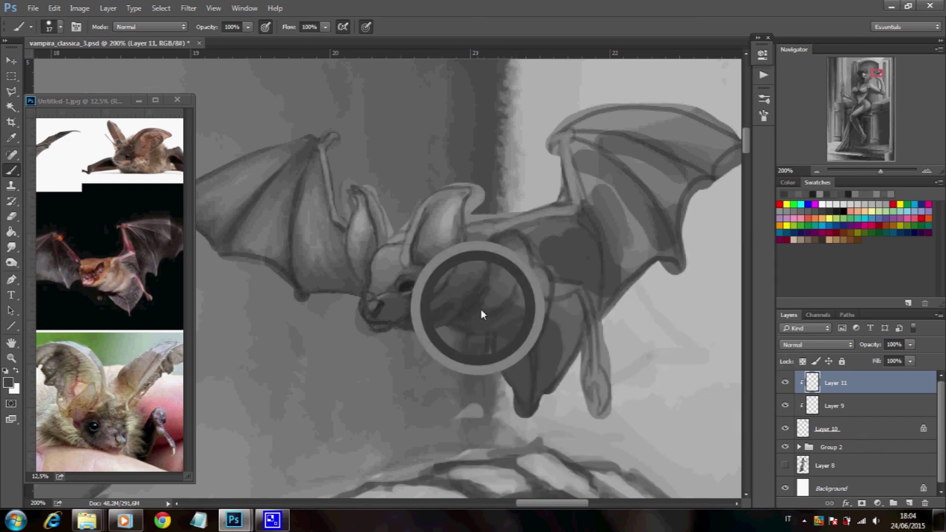
alt+click(500, 290)
drag(553, 291, 536, 339)
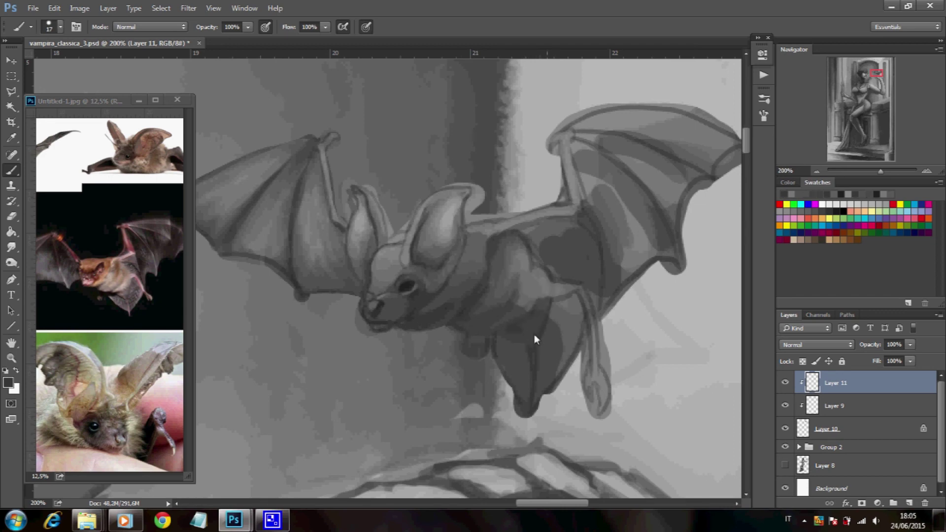
drag(548, 284, 596, 411)
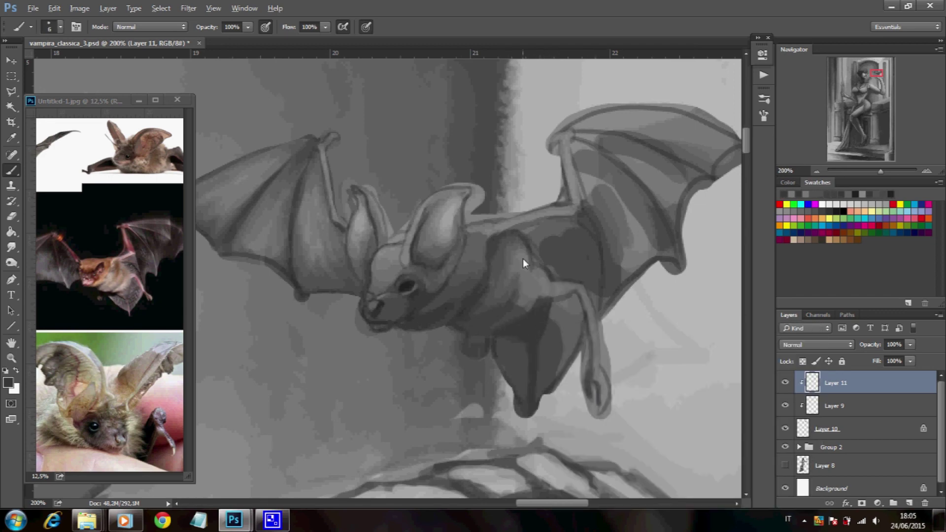
- Sample dark and mid greys from the bat and enlarge the brush
alt+click(548, 259)
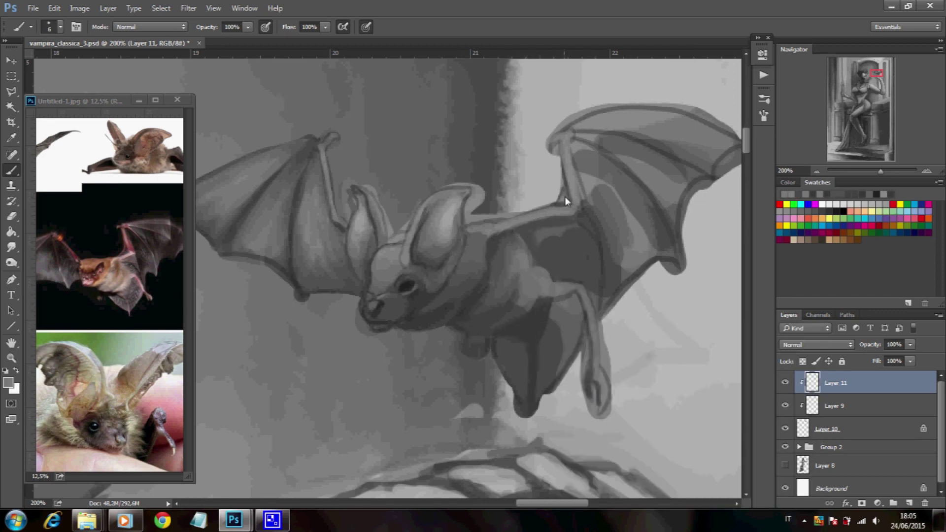
key(bracketright)
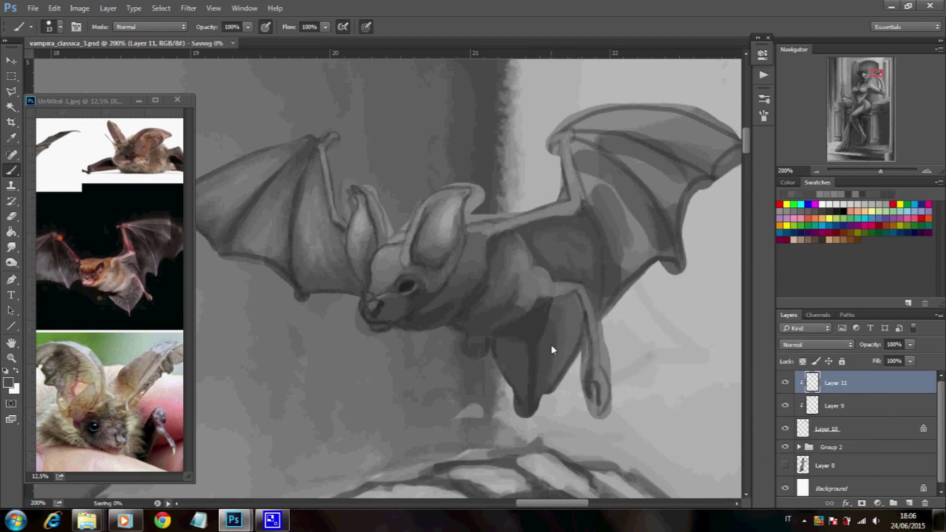
alt+click(419, 287)
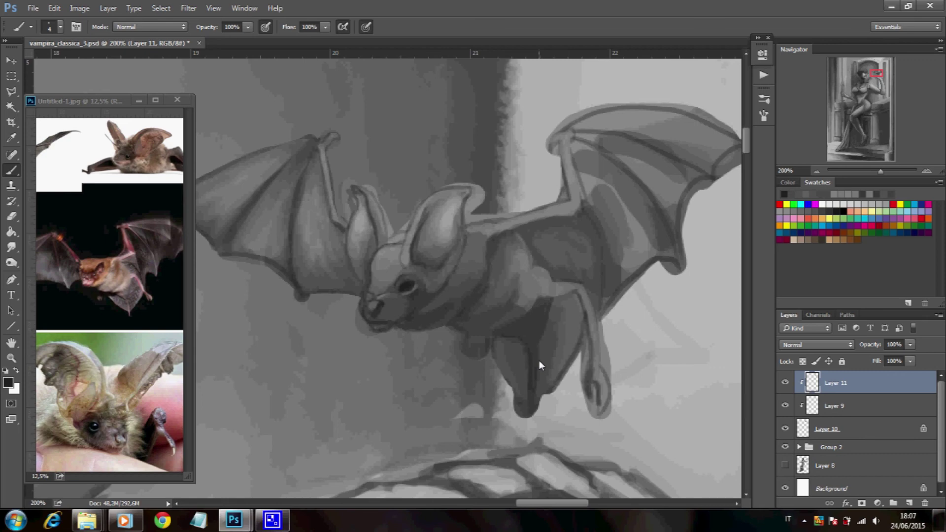
alt+click(588, 183)
right_click(577, 264)
double_click(608, 358)
alt+click(597, 292)
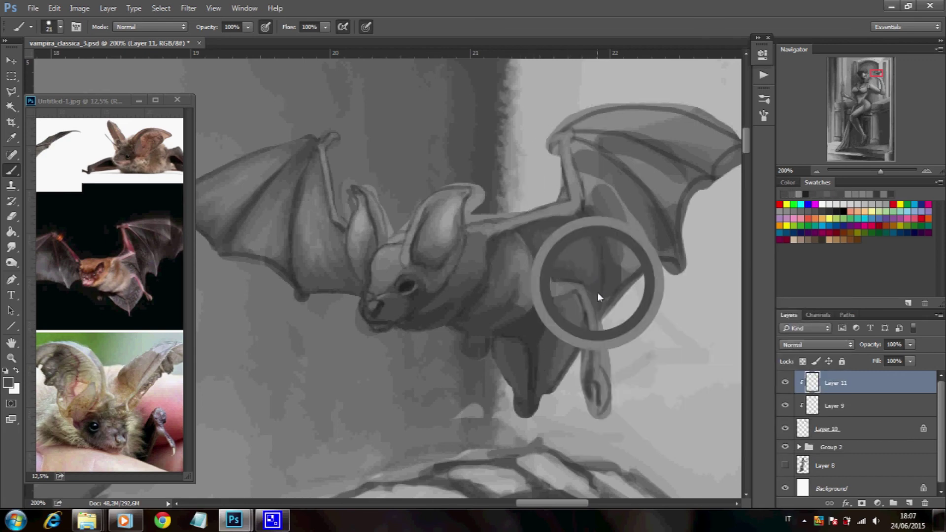
- Darken the right wing membrane and refine its upper edge
mouse_move(578, 150)
mouse_down()
mouse_move(670, 252)
mouse_move(628, 218)
mouse_move(601, 159)
mouse_move(640, 211)
mouse_up()
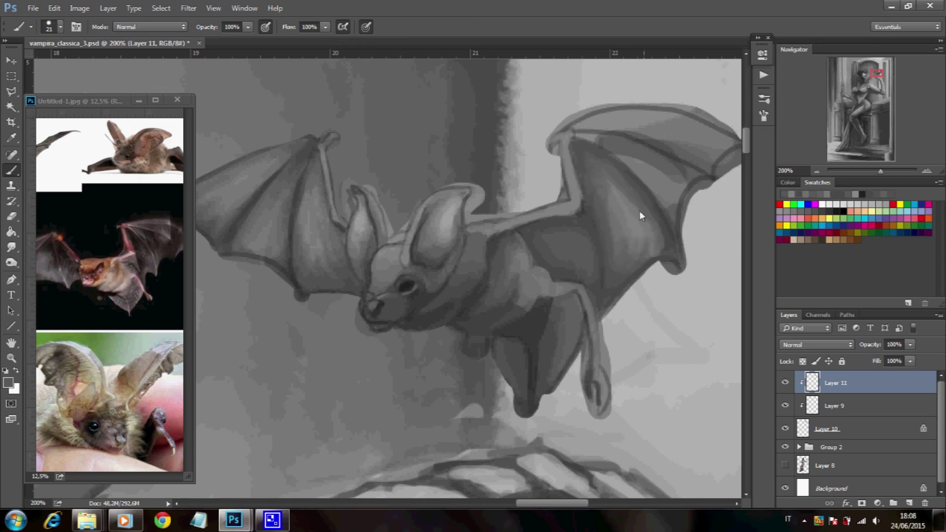
drag(578, 138, 670, 208)
drag(596, 203, 547, 223)
mouse_move(622, 141)
mouse_down()
mouse_move(593, 141)
mouse_move(670, 148)
mouse_up()
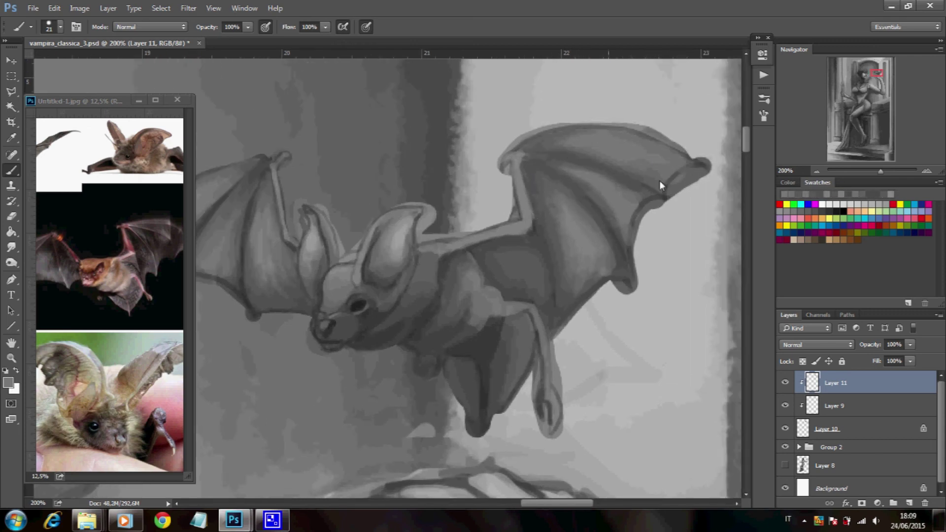
drag(541, 237, 595, 215)
right_click(606, 202)
key(Return)
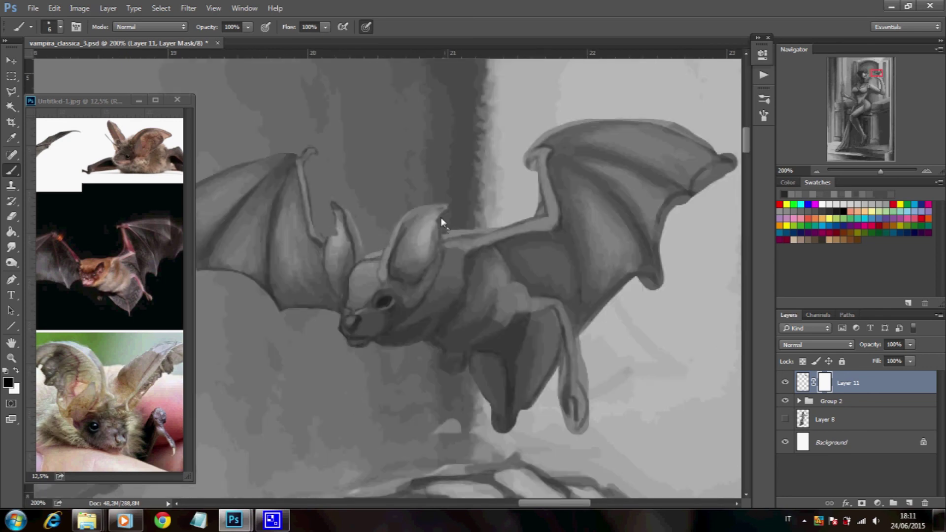
- Smooth the right wing's top edge, cut a pointed lower tip, and lighten the wing tip
drag(573, 118, 689, 129)
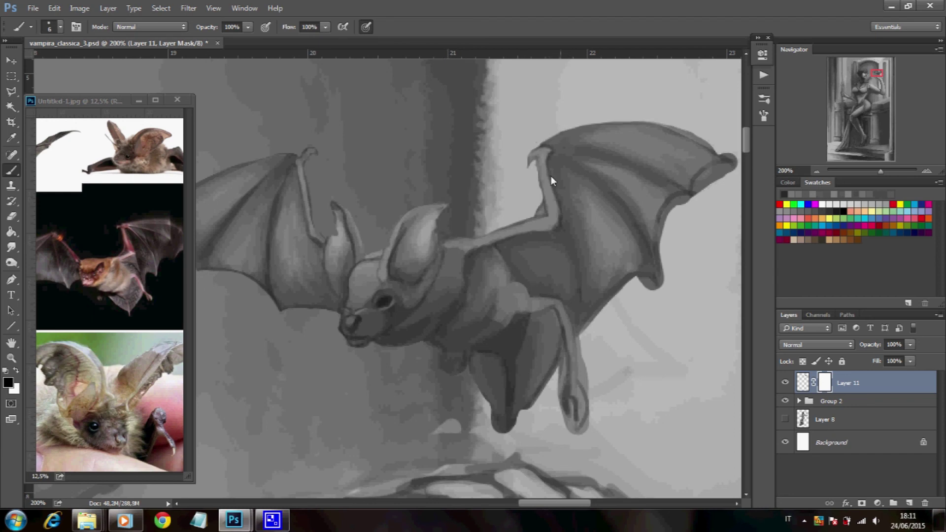
drag(520, 375, 535, 400)
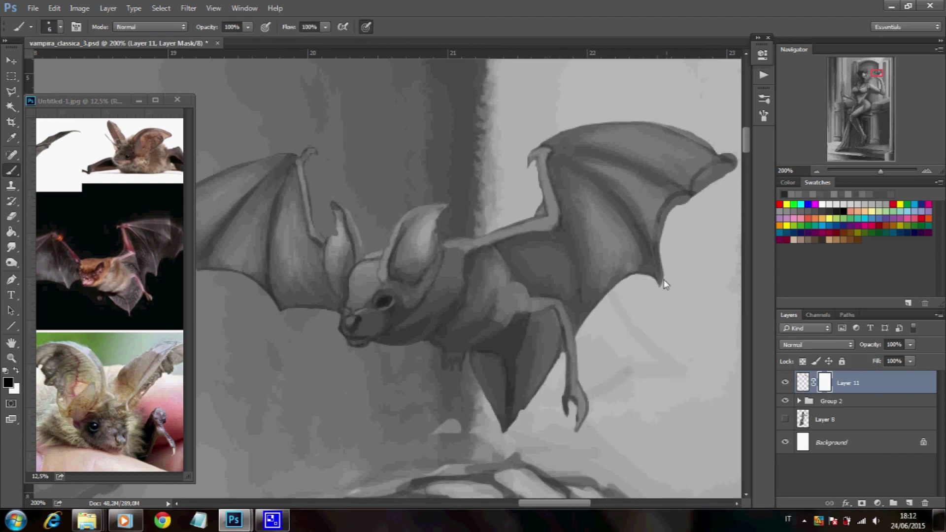
drag(655, 237, 585, 264)
drag(668, 192, 637, 204)
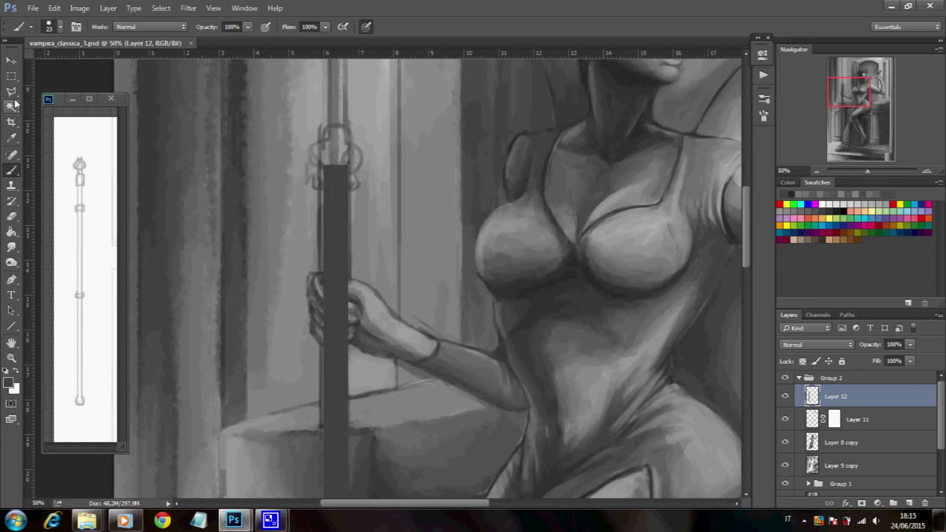
- Repaint the band's bottom edge, highlight its top edge, and merge into the staff layer
key(m)
drag(319, 253, 351, 270)
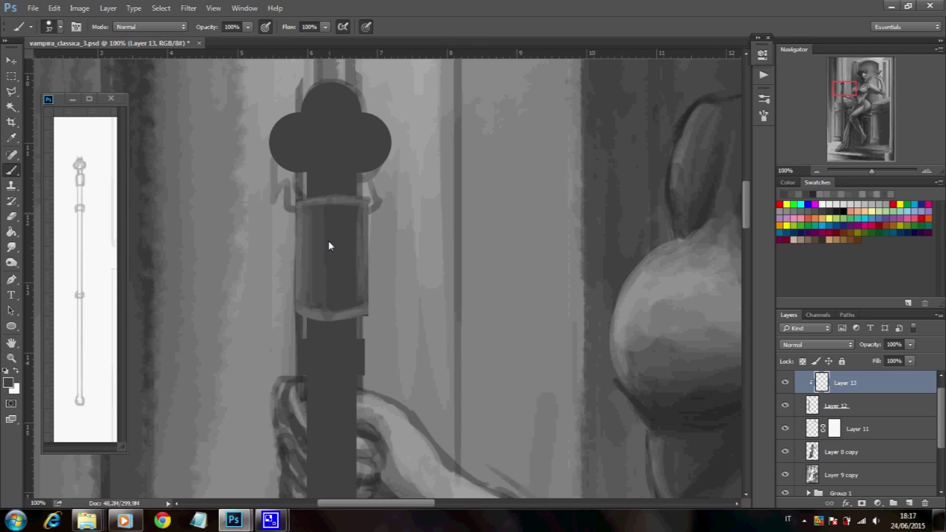
alt+click(345, 281)
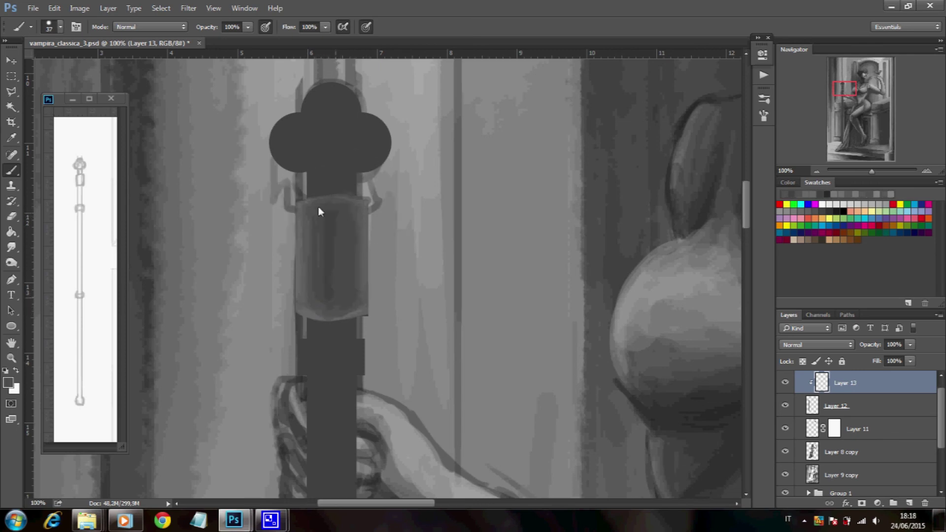
right_click(337, 321)
drag(306, 321, 305, 311)
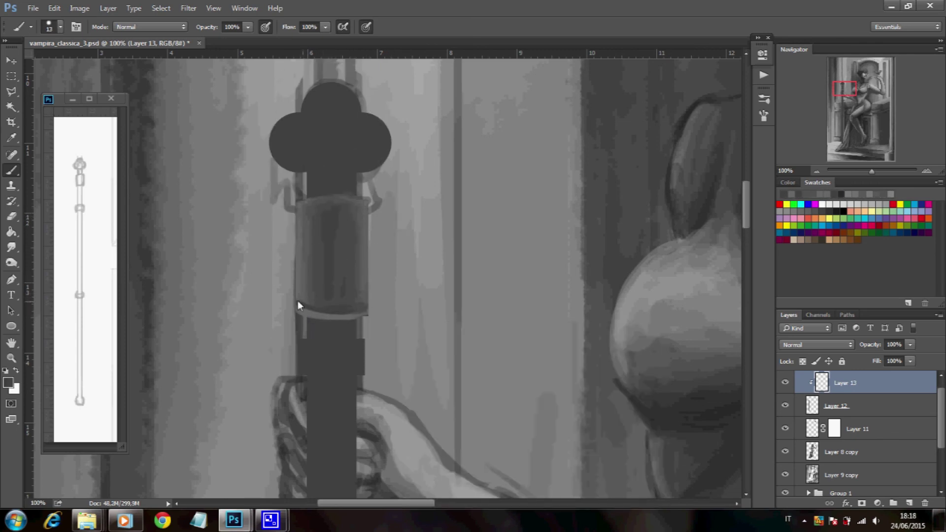
alt+click(317, 303)
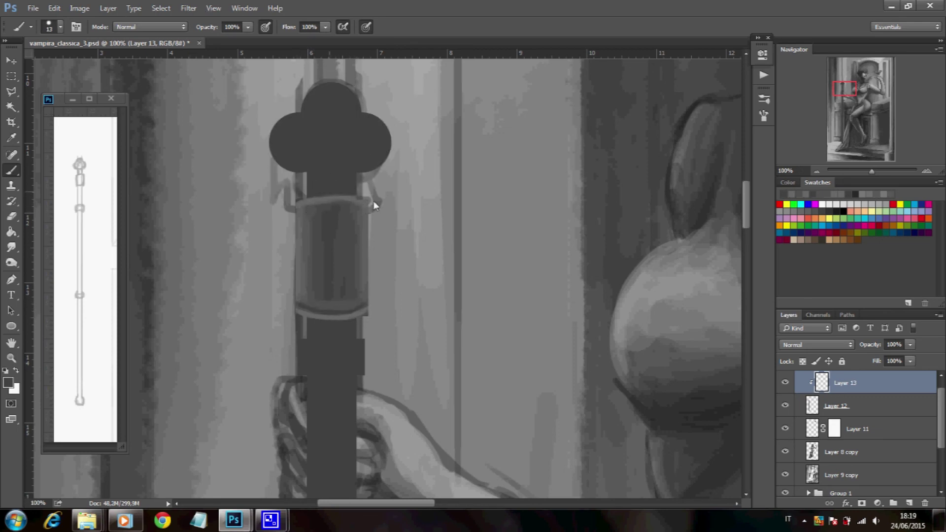
drag(298, 206, 367, 202)
key(ctrl+e)
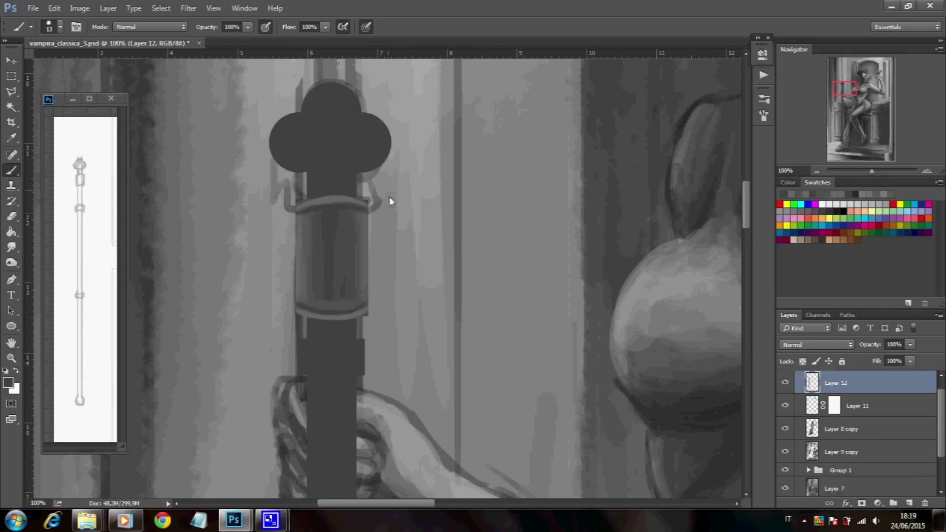
- Hide the Group 1 sketch lines and the grey background to check the staff
key(e)
click(784, 471)
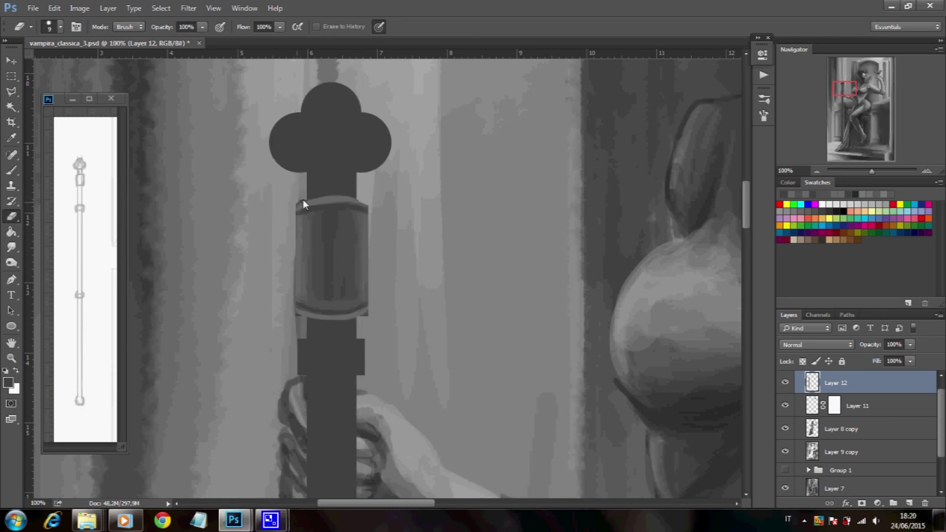
click(785, 489)
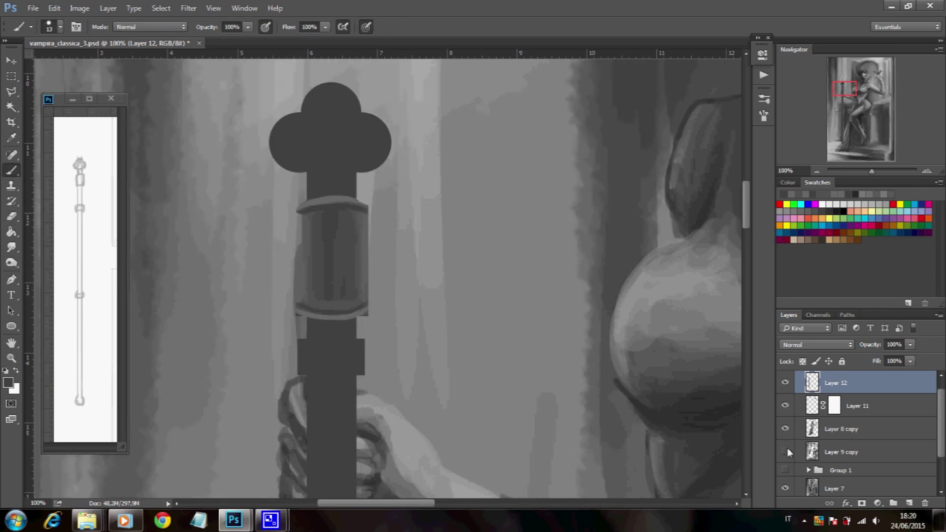
key(b)
right_click(397, 202)
key(Escape)
- Trim the cylinder's right edge and paint highlights on the dark collar block in a clipped layer
key(e)
drag(367, 302, 367, 215)
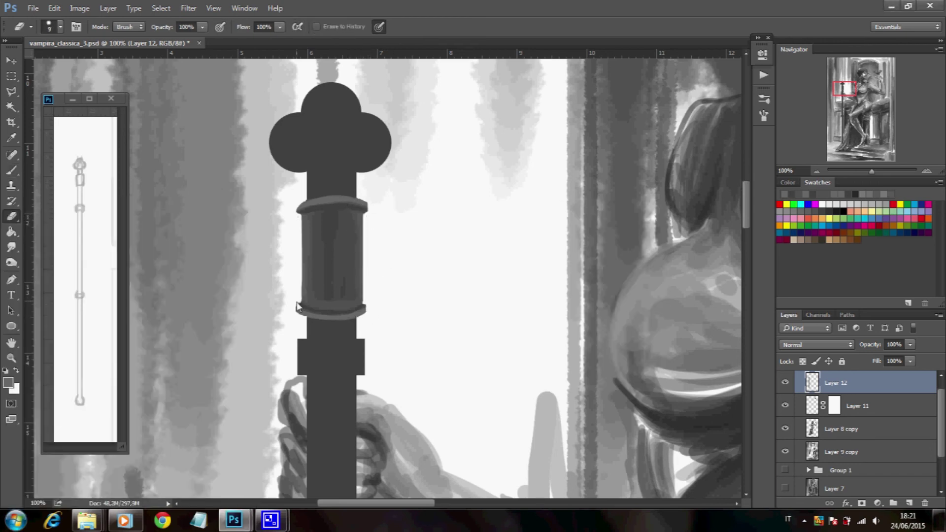
key(b)
key(ctrl+shift+alt+n)
right_click(850, 383)
click(714, 194)
mouse_move(304, 341)
mouse_down()
mouse_move(322, 344)
mouse_move(306, 371)
mouse_up()
right_click(303, 345)
click(300, 345)
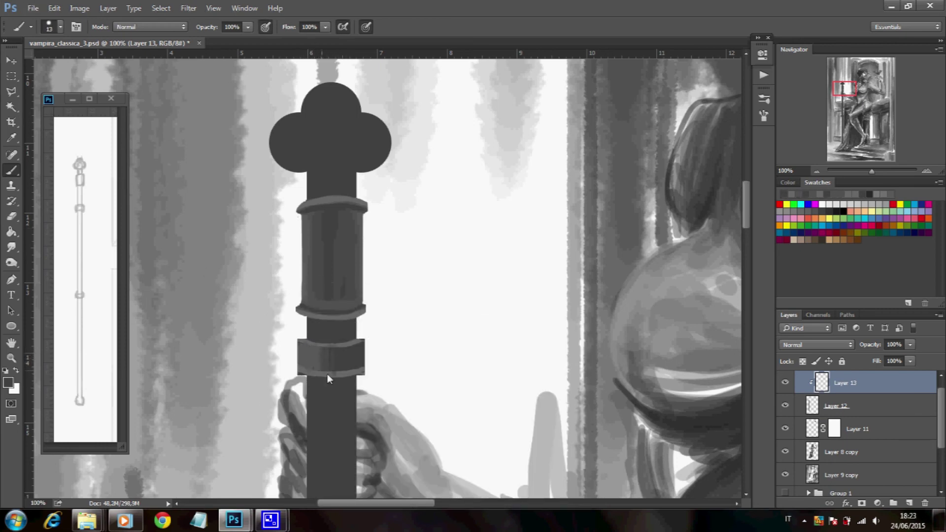
drag(360, 347, 361, 370)
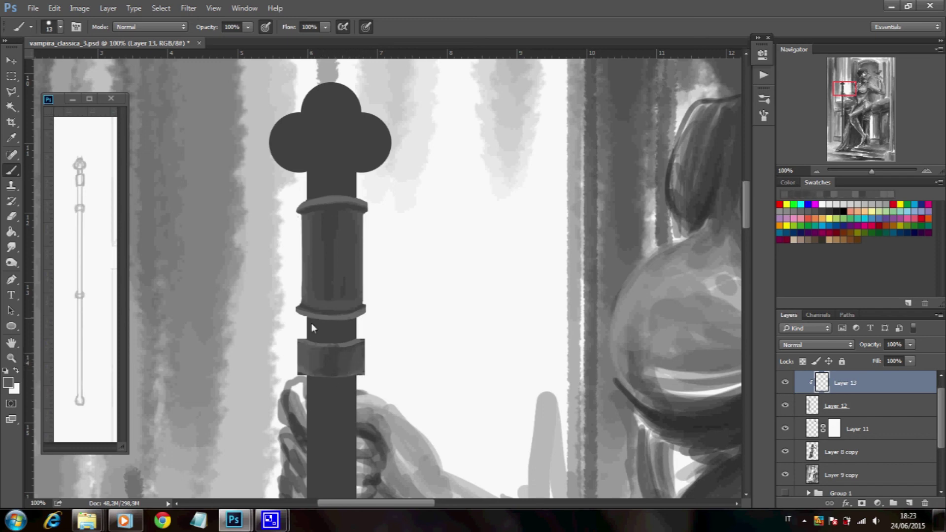
- Merge the highlights, then shade the clover cap's left lobe on a new clipped layer
key(e)
key(ctrl+e)
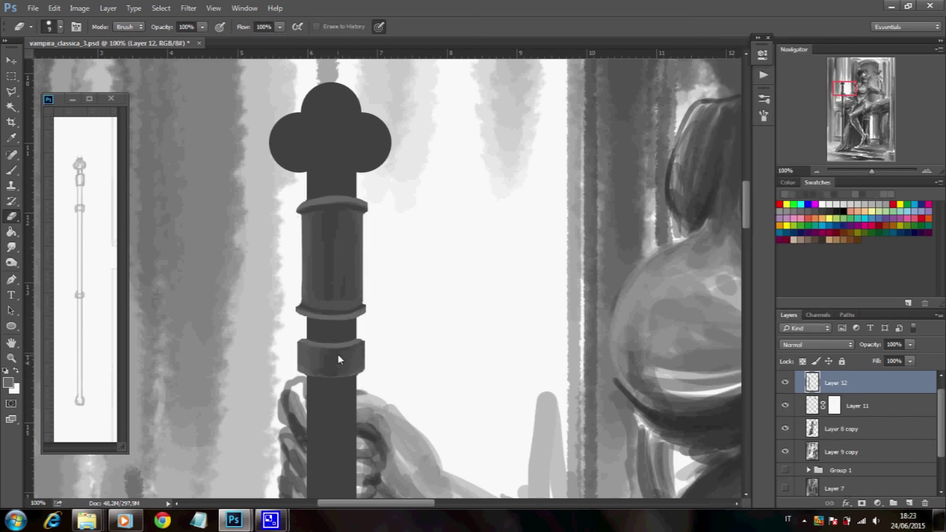
key(b)
right_click(465, 279)
click(465, 279)
key(ctrl+shift+alt+n)
click(329, 136)
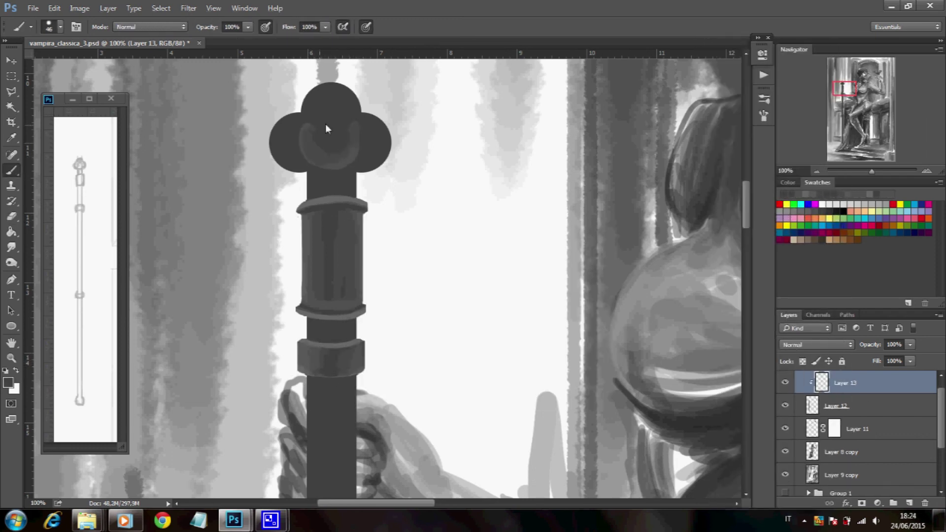
drag(288, 121, 288, 162)
key(ctrl+e)
- Darken the staff with the Burn tool, then brighten its cap and shaft with Dodge
right_click(11, 263)
click(69, 266)
mouse_move(314, 107)
mouse_down()
mouse_move(320, 205)
mouse_move(270, 386)
mouse_up()
key(shift+o)
right_click(485, 210)
drag(281, 119, 285, 168)
mouse_move(345, 89)
mouse_down()
mouse_move(379, 143)
mouse_move(301, 243)
mouse_move(305, 364)
mouse_up()
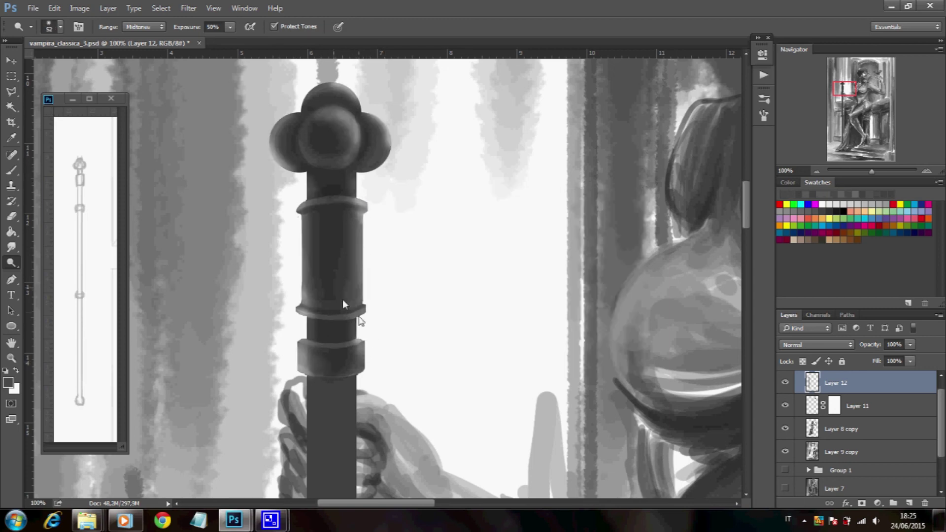
- Soften the highlights on the cap's centre sphere and save the painting
key(b)
right_click(377, 253)
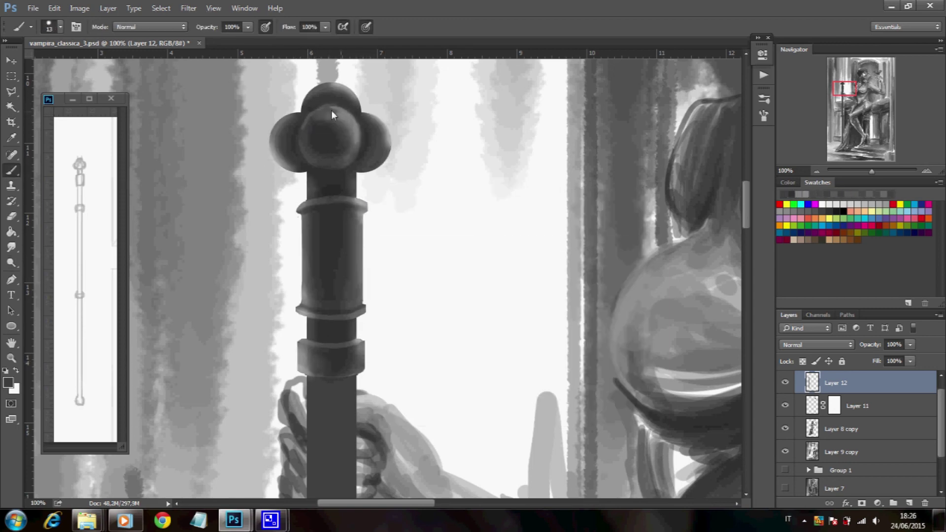
drag(315, 114, 342, 114)
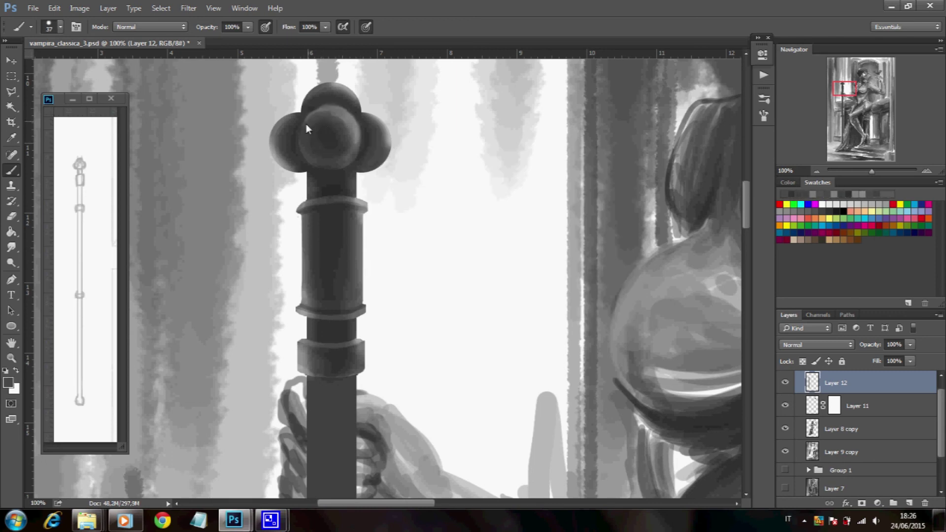
key(ctrl+minus)
key(ctrl+minus)
key(ctrl+minus)
key(ctrl+s)
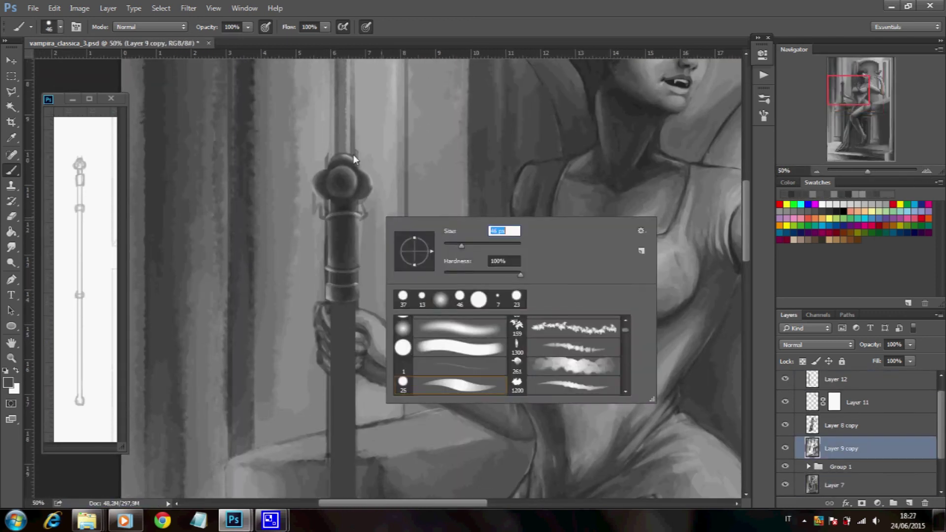
- Repaint the staff's left edge and outline the lower band with light curves on a clipped layer
key(b)
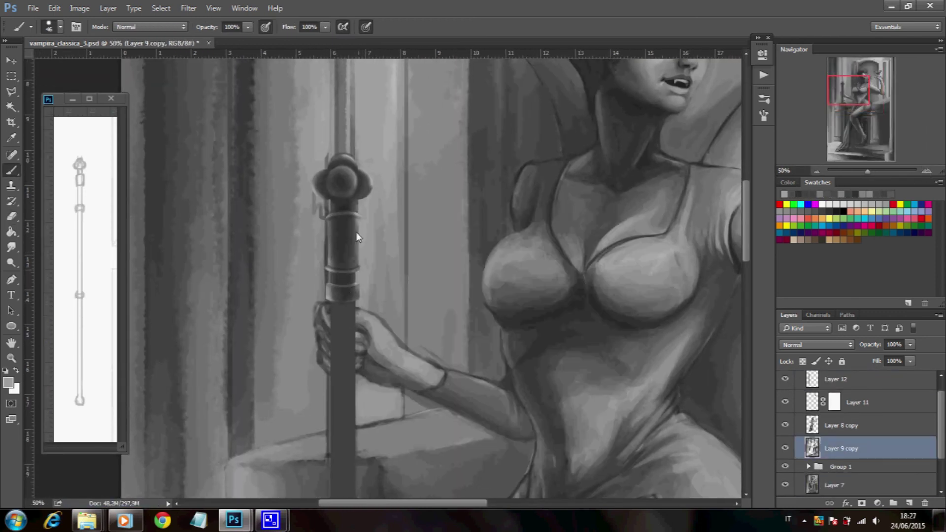
drag(318, 195, 327, 272)
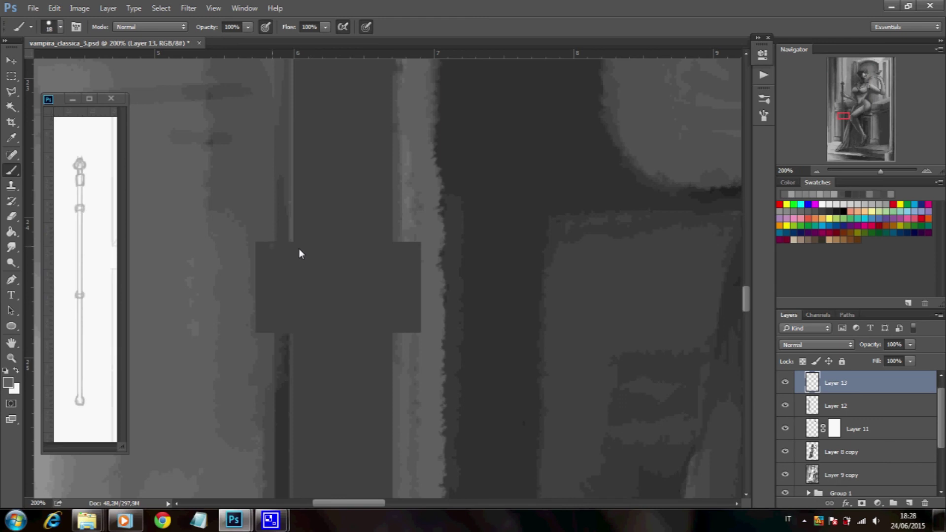
drag(273, 242, 419, 244)
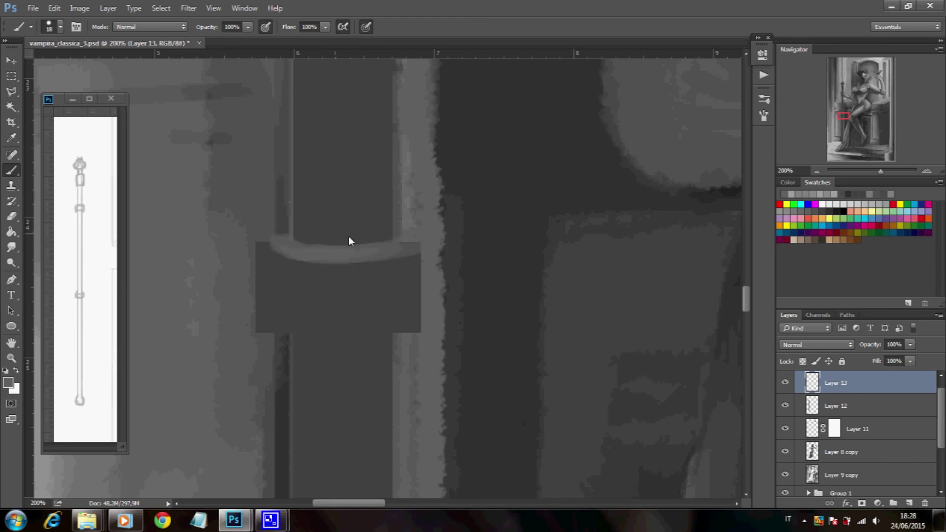
key(ctrl+alt+g)
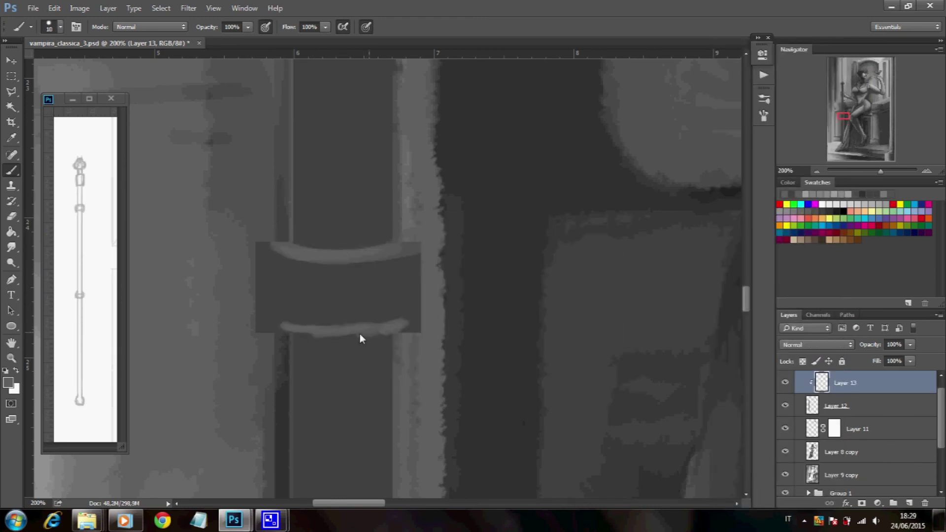
drag(325, 336, 263, 281)
drag(412, 325, 407, 264)
- At brush size 26, add a light inner-right rim to the band and merge the shading down
right_click(408, 263)
mouse_move(278, 320)
mouse_down()
mouse_move(277, 269)
mouse_move(307, 317)
mouse_up()
alt+click(291, 282)
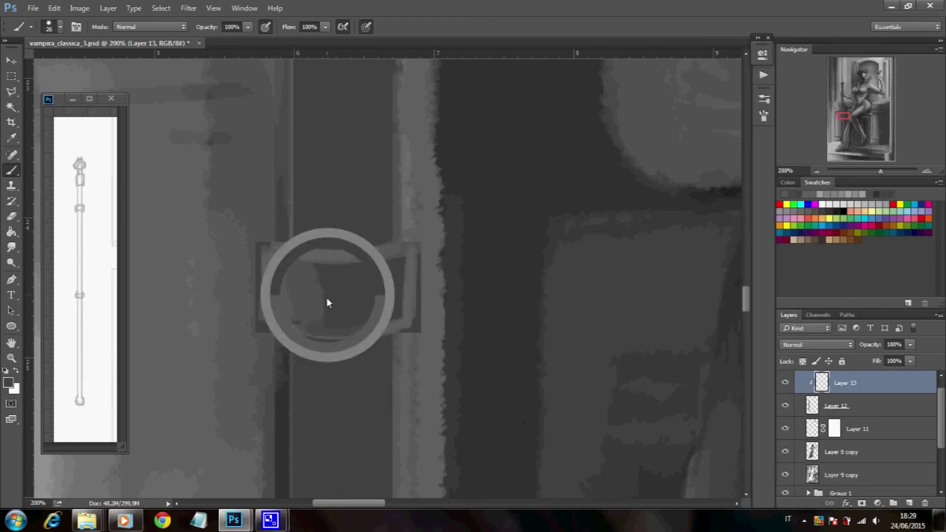
drag(397, 290, 394, 257)
alt+click(377, 276)
key(ctrl+e)
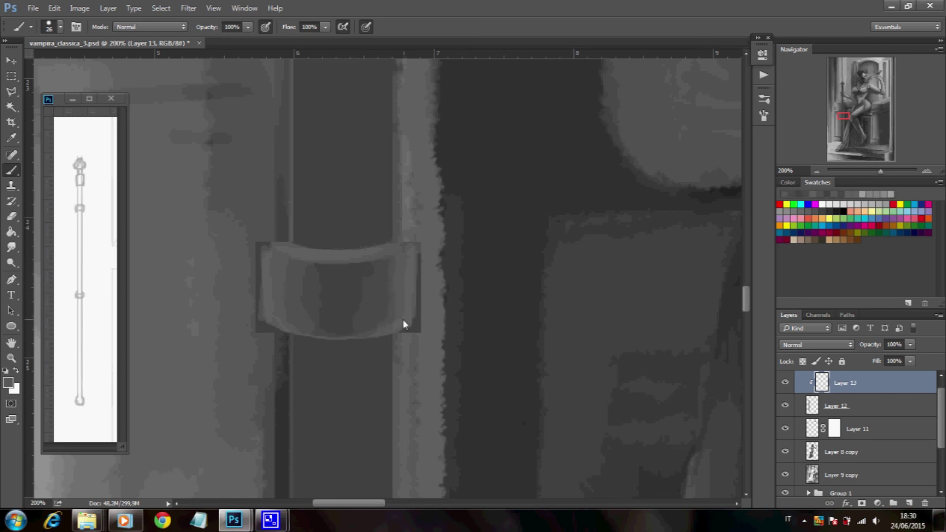
- Erase the band's ragged left edge and zoom out to view the whole figure
key(e)
right_click(361, 268)
drag(262, 330, 258, 272)
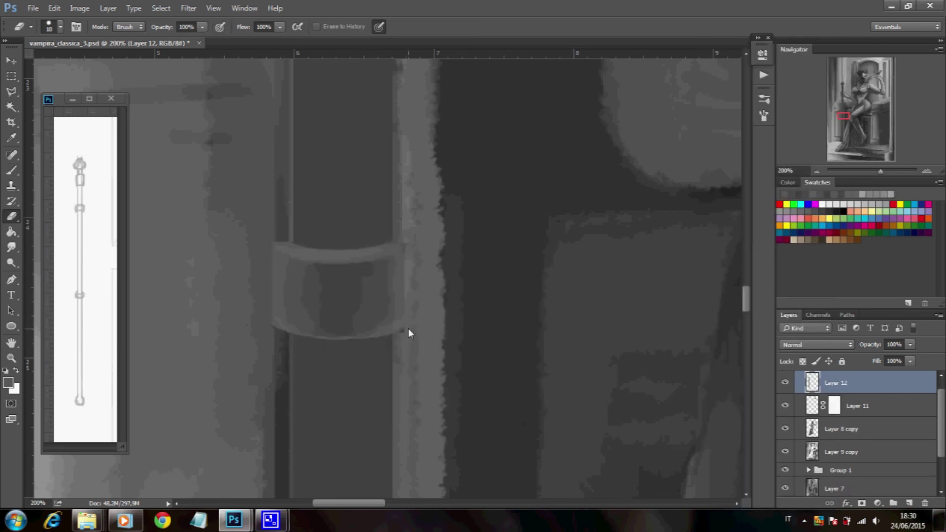
key(b)
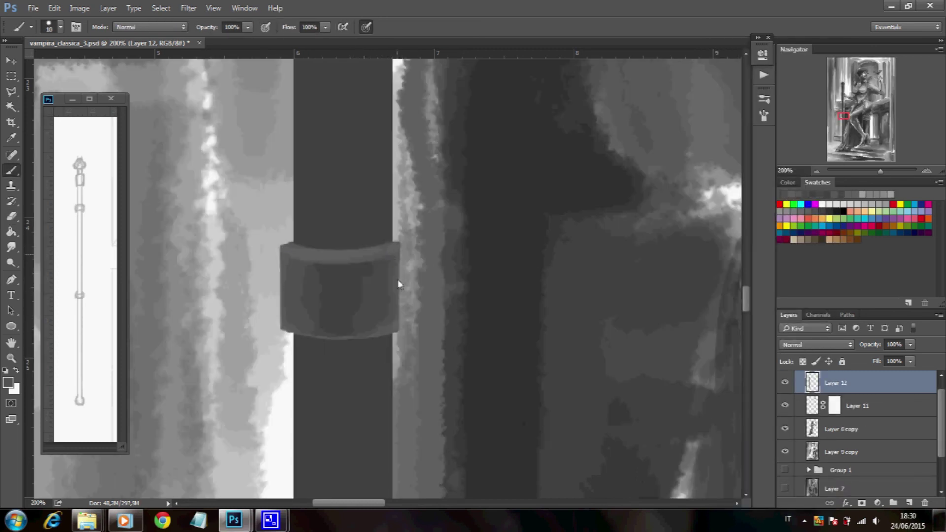
key(o)
key(ctrl+minus)
key(ctrl+minus)
key(ctrl+minus)
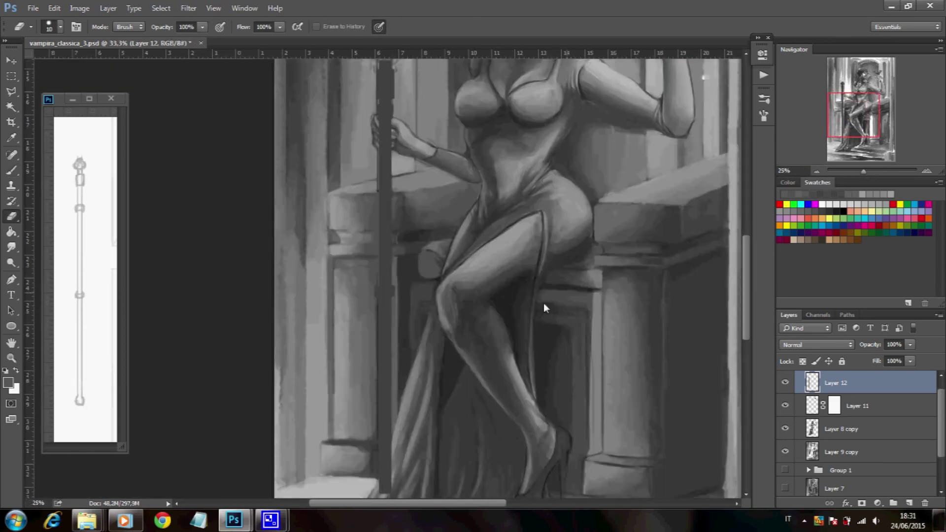
- Darken the staff's lower shaft with a long burn stroke along its length
key(ctrl+minus)
drag(379, 117, 379, 473)
key(ctrl+plus)
key(ctrl+plus)
scroll(385, 276, down, 10)
scroll(384, 275, up, 6)
- Shrink the toning brush slightly and add a light streak down the shaft
right_click(308, 170)
drag(394, 200, 388, 199)
key(Return)
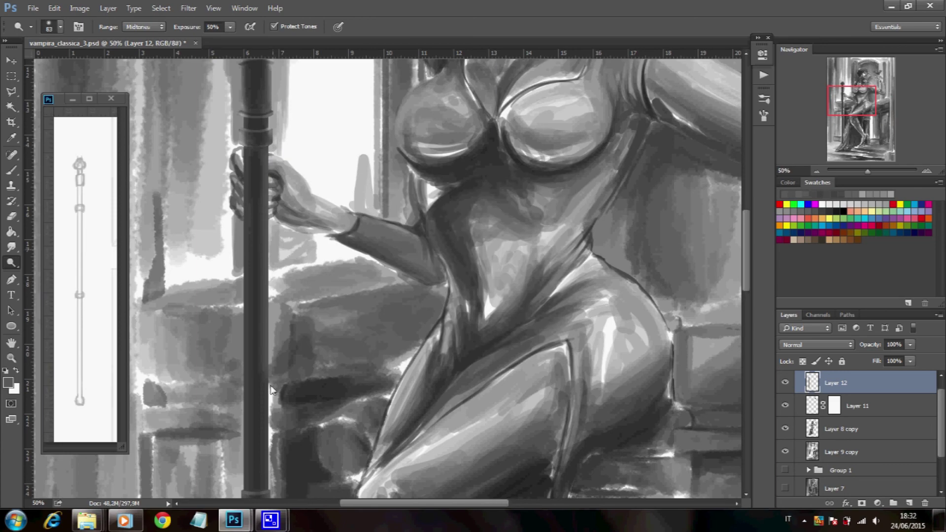
drag(241, 165, 247, 429)
scroll(259, 211, down, 6)
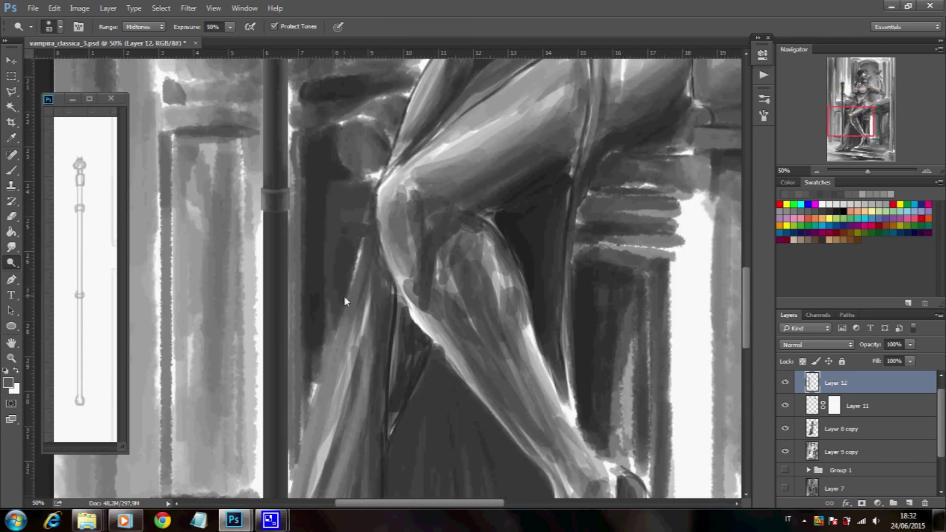
scroll(345, 301, down, 2)
- Review the whole figure, then the legs, dress hem, and the hand on the staff
key(ctrl+minus)
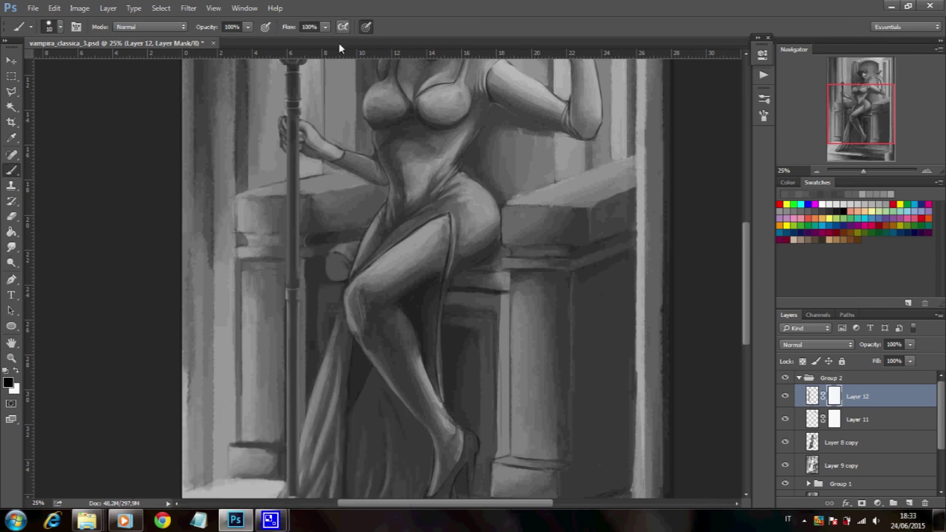
scroll(325, 276, down, 3)
key(ctrl+plus)
key(e)
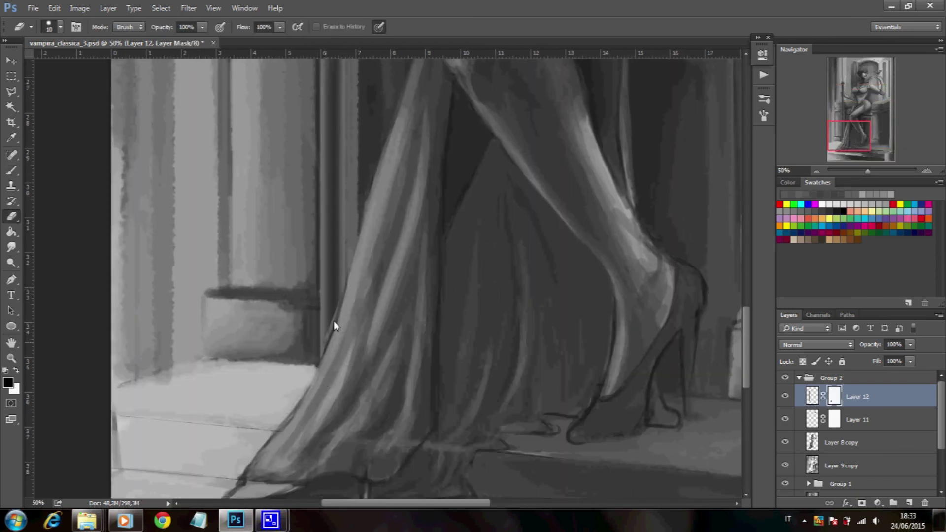
scroll(315, 371, up, 10)
key(ctrl+plus)
- Toggle between eraser and brush, settling on the brush on the Layer 8 copy layer
key(b)
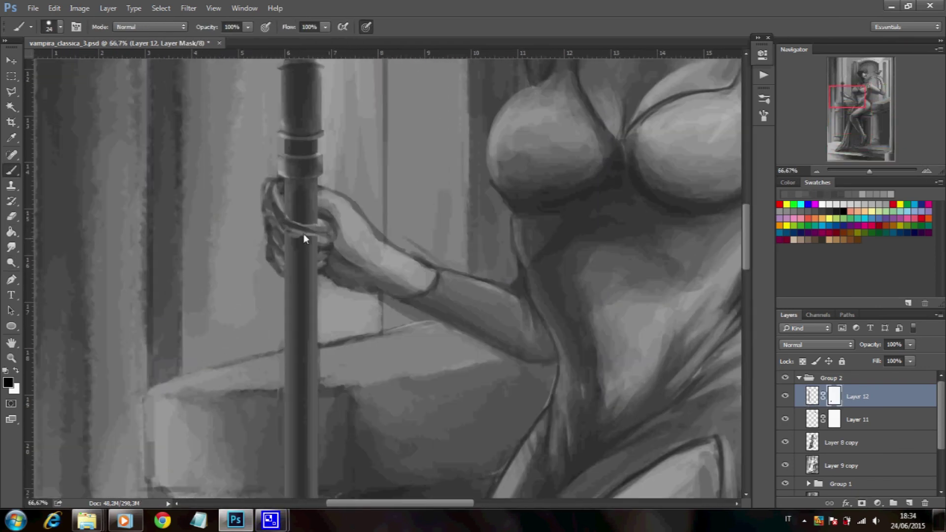
key(e)
key(b)
ctrl+click(280, 232)
right_click(280, 233)
- Sample greys from the hand, paint darker crease strokes over the fingers, then enlarge the brush
alt+click(301, 225)
drag(287, 211, 290, 224)
alt+click(330, 233)
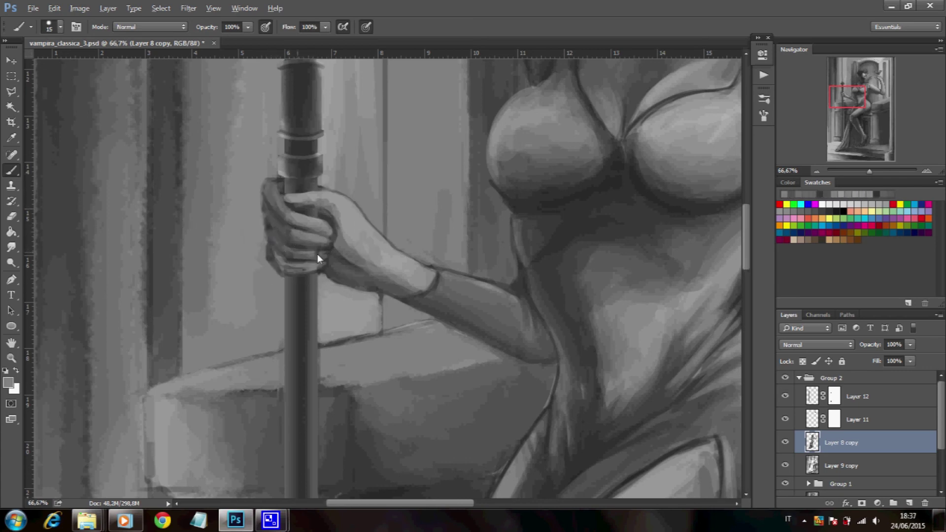
key(bracketright)
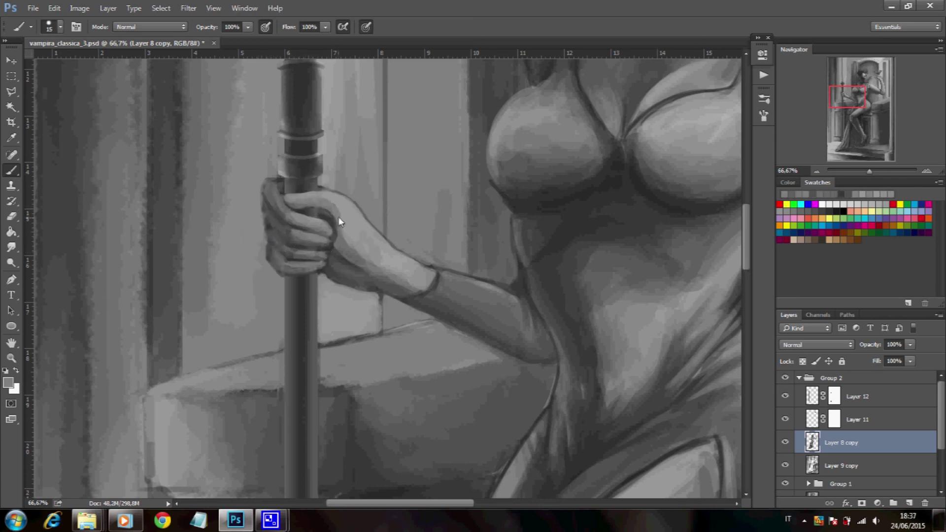